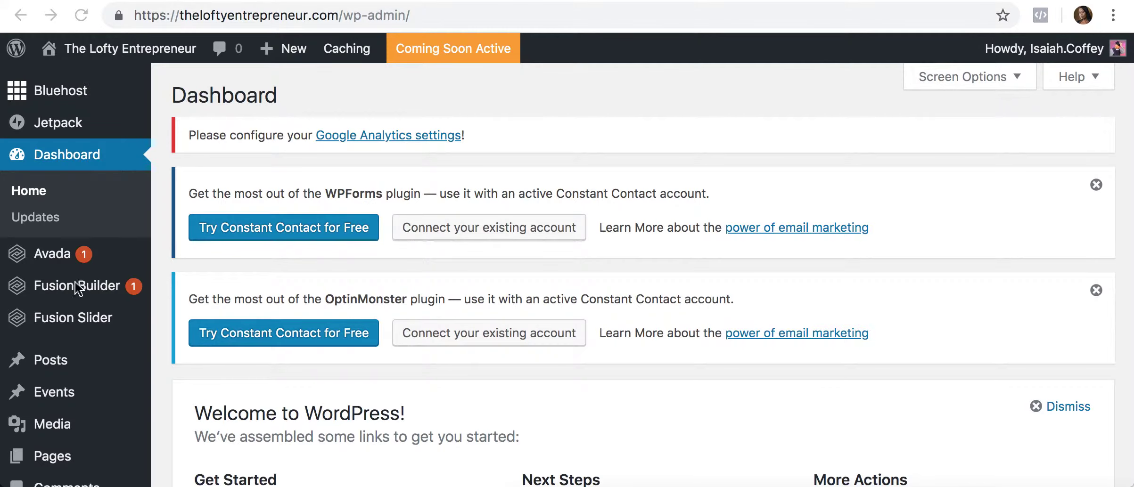
Look through the dashboard and its full list of admin sections down to Settings.
{"action": "scroll", "coordinate": [78, 399], "scroll_direction": "down", "scroll_amount": 5}
{"action": "scroll", "coordinate": [78, 400], "scroll_direction": "down", "scroll_amount": 4}
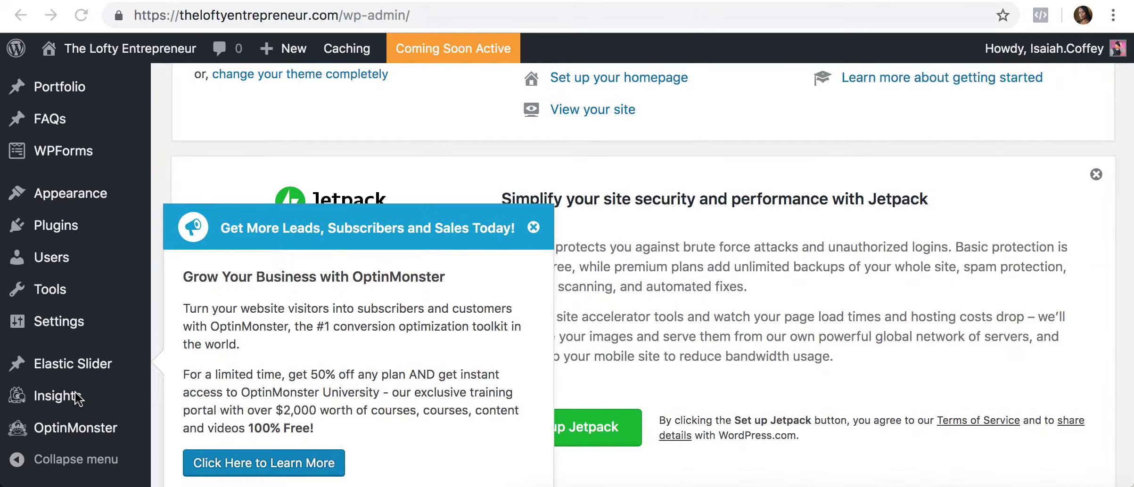
{"action": "scroll", "coordinate": [78, 398], "scroll_direction": "up", "scroll_amount": 3}
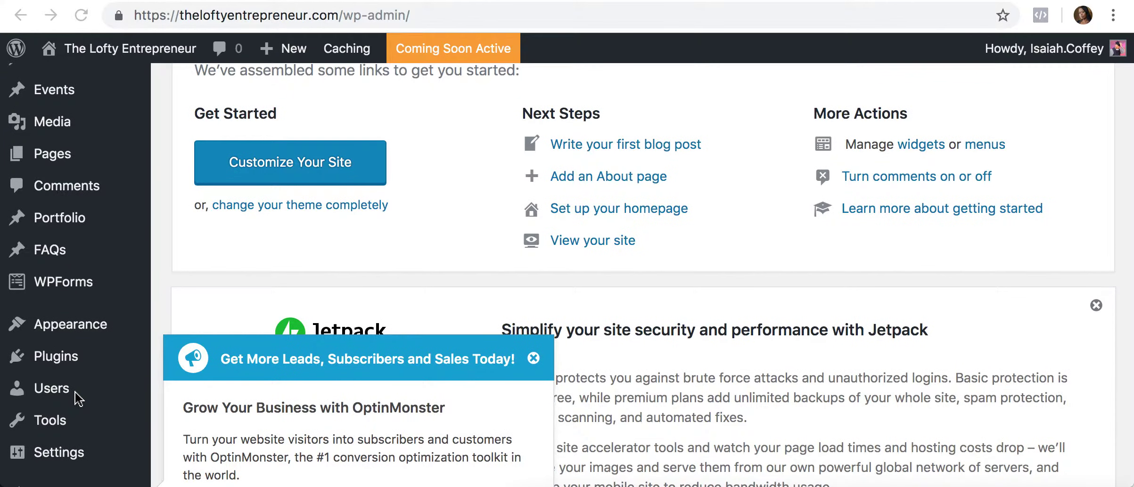
{"action": "scroll", "coordinate": [77, 399], "scroll_direction": "up", "scroll_amount": 4}
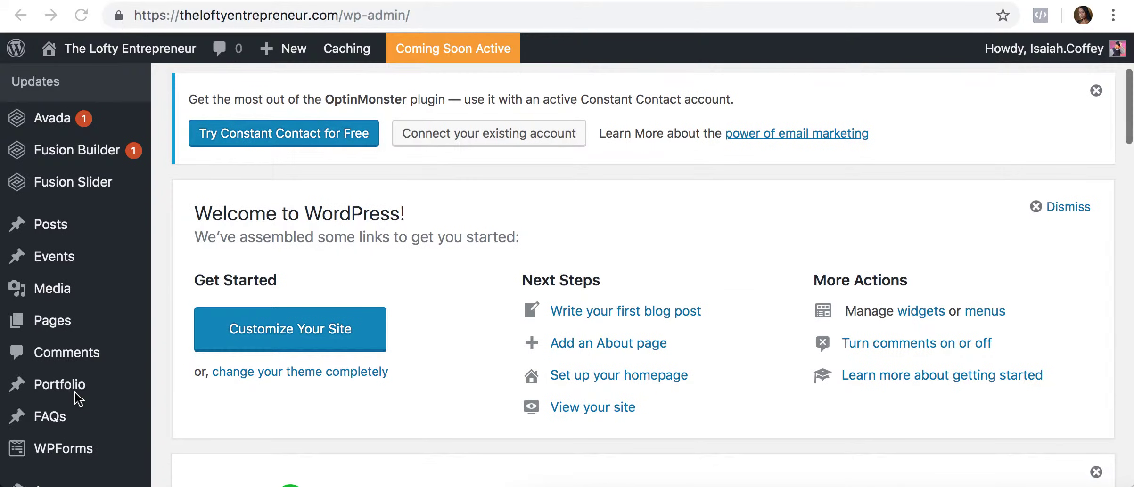
{"action": "scroll", "coordinate": [78, 400], "scroll_direction": "up", "scroll_amount": 3}
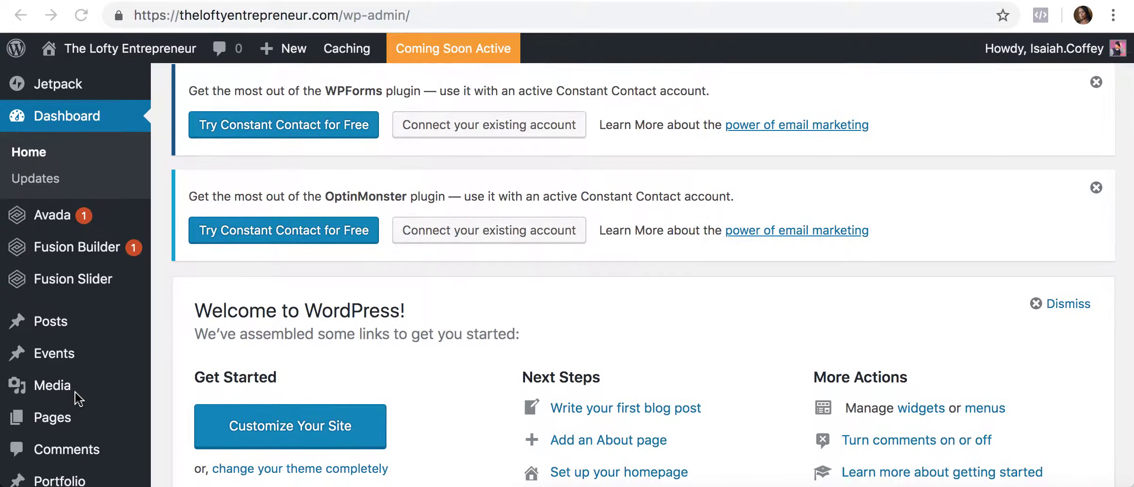
{"action": "scroll", "coordinate": [76, 394], "scroll_direction": "up", "scroll_amount": 2}
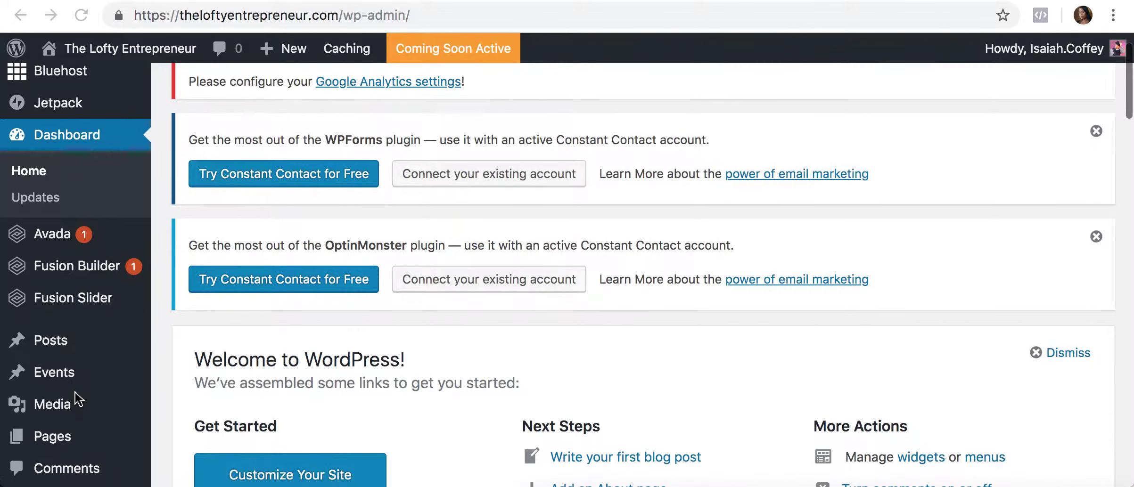
{"action": "scroll", "coordinate": [77, 399], "scroll_direction": "down", "scroll_amount": 6}
{"action": "scroll", "coordinate": [78, 399], "scroll_direction": "down", "scroll_amount": 3}
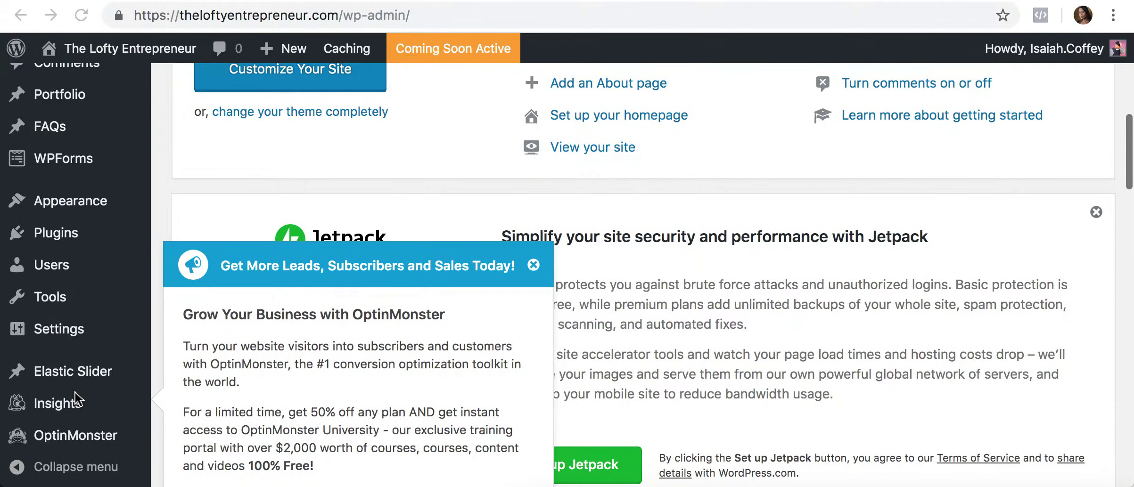
Dismiss the OptinMonster promotion covering the Settings options and open the Permalinks settings page.
{"action": "left_click", "coordinate": [85, 336]}
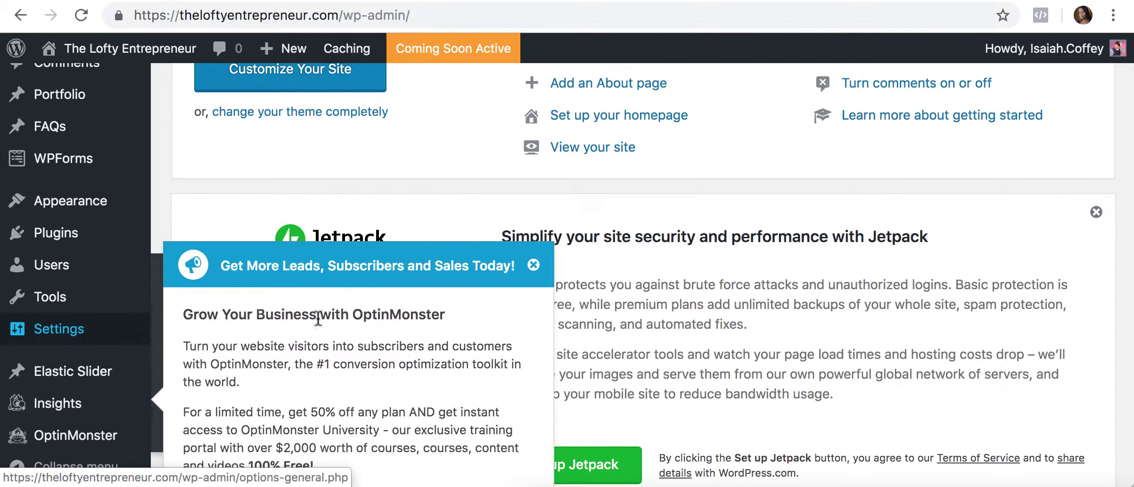
{"action": "left_click", "coordinate": [533, 264]}
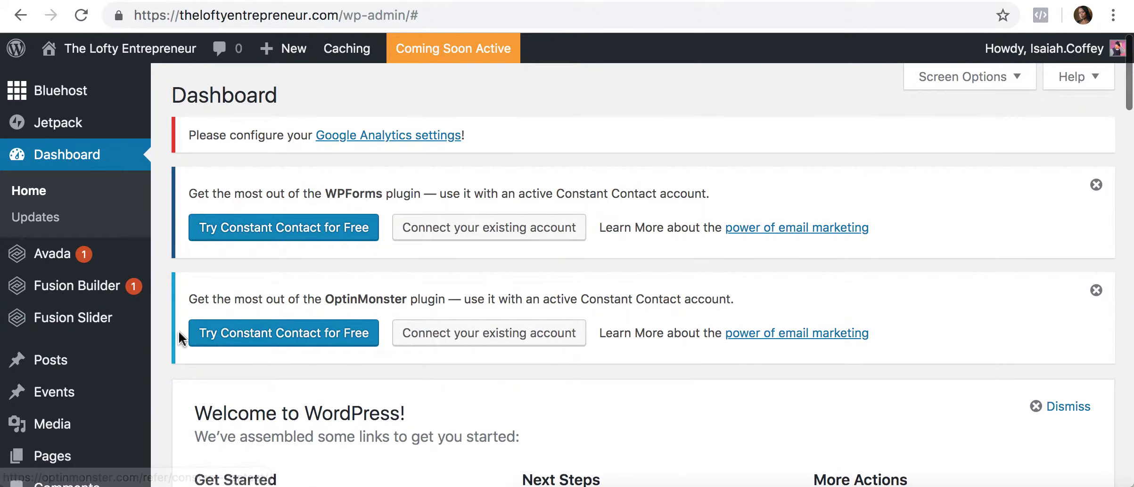
{"action": "scroll", "coordinate": [55, 396], "scroll_direction": "down", "scroll_amount": 4}
{"action": "scroll", "coordinate": [56, 396], "scroll_direction": "down", "scroll_amount": 2}
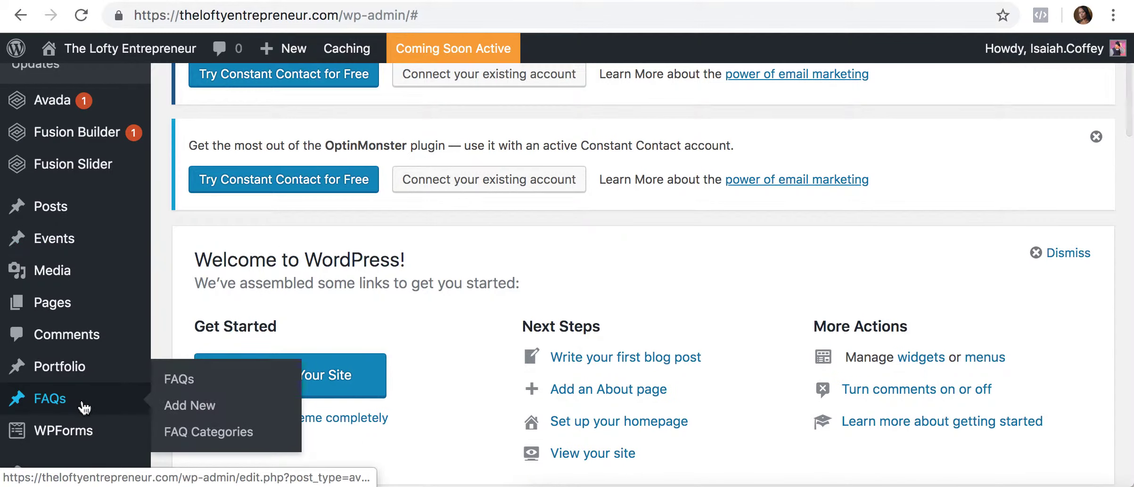
{"action": "scroll", "coordinate": [77, 448], "scroll_direction": "down", "scroll_amount": 2}
{"action": "scroll", "coordinate": [85, 398], "scroll_direction": "down", "scroll_amount": 8}
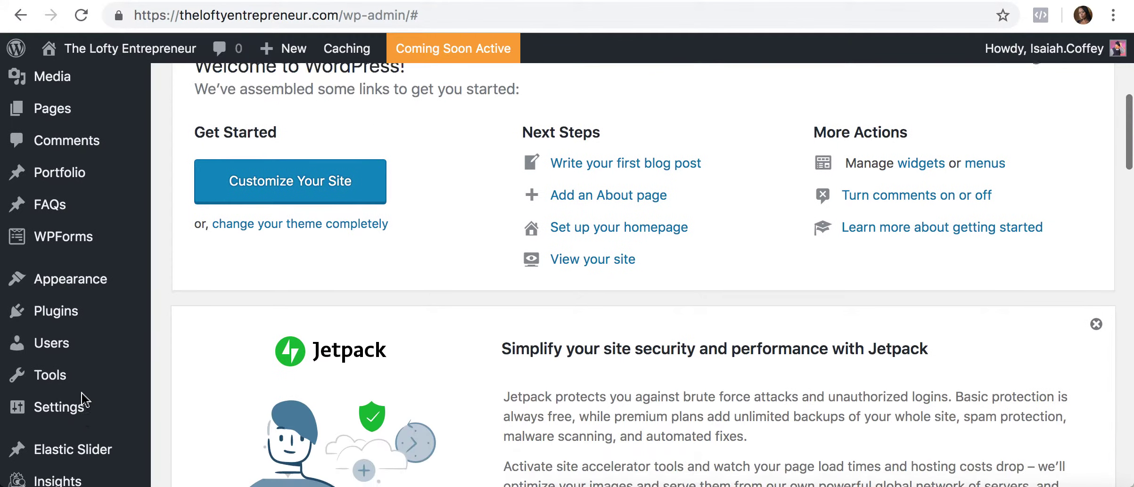
{"action": "mouse_move", "coordinate": [75, 390]}
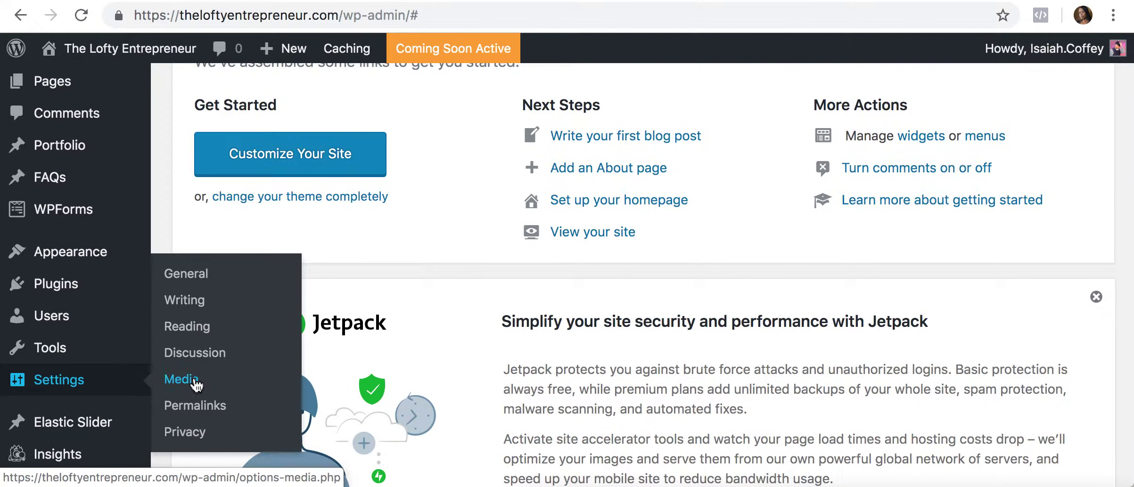
{"action": "left_click", "coordinate": [202, 408]}
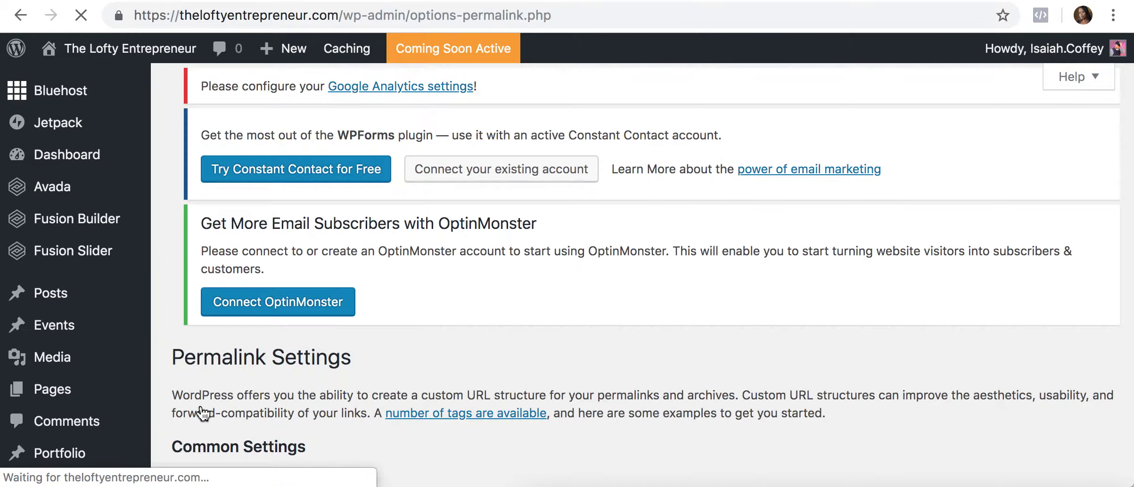
Review the common permalink structures and the optional category, tag and portfolio base fields.
{"action": "scroll", "coordinate": [262, 410], "scroll_direction": "down", "scroll_amount": 6}
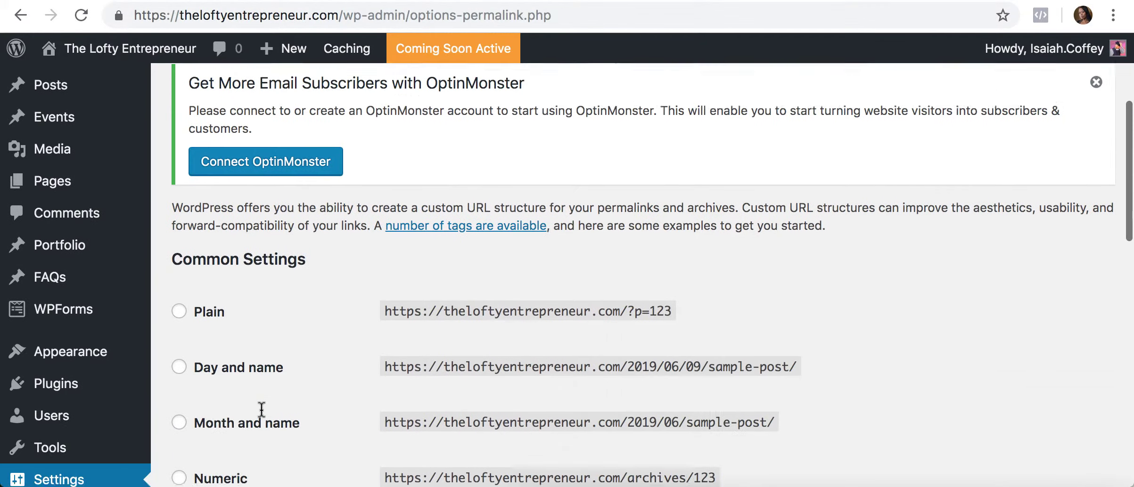
{"action": "scroll", "coordinate": [262, 415], "scroll_direction": "down", "scroll_amount": 2}
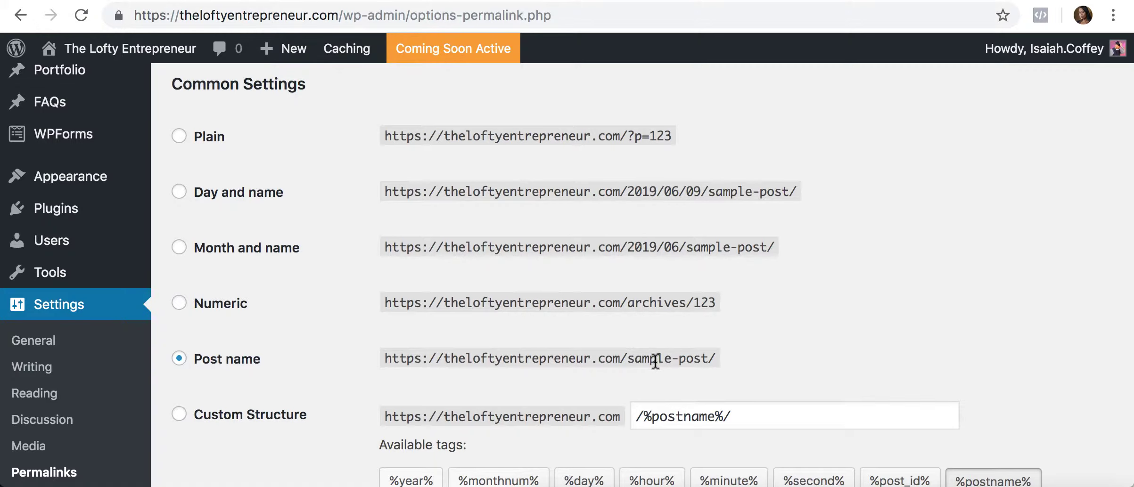
{"action": "scroll", "coordinate": [636, 239], "scroll_direction": "down", "scroll_amount": 10}
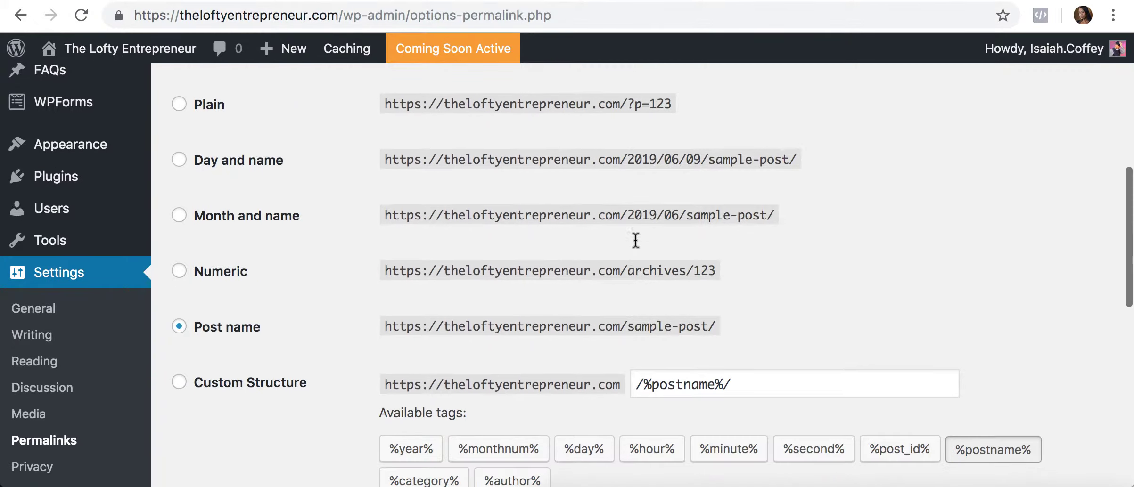
{"action": "scroll", "coordinate": [635, 241], "scroll_direction": "down", "scroll_amount": 4}
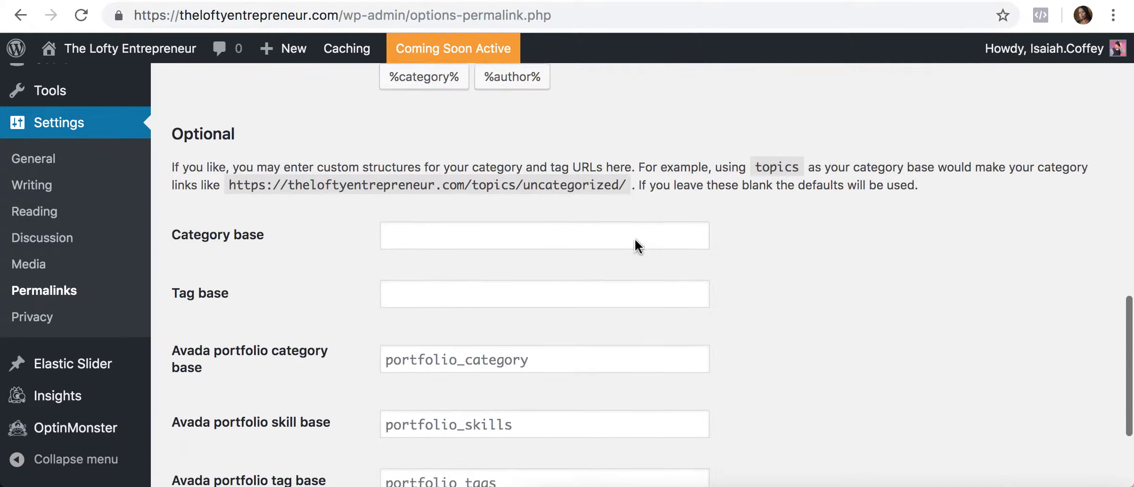
{"action": "scroll", "coordinate": [638, 246], "scroll_direction": "up", "scroll_amount": 8}
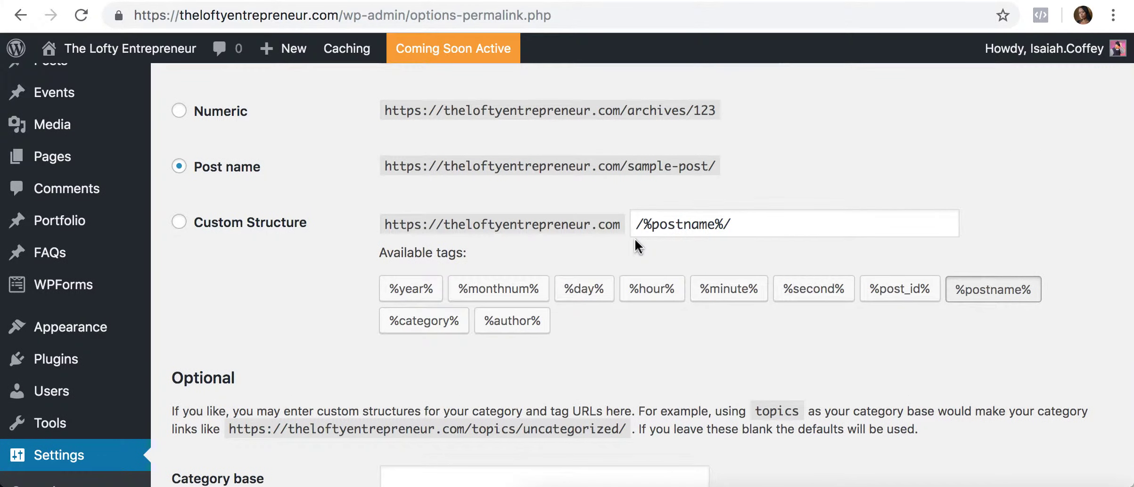
Open the Discussion settings and review the default article, comment, email notification and moderation options.
{"action": "mouse_move", "coordinate": [72, 423]}
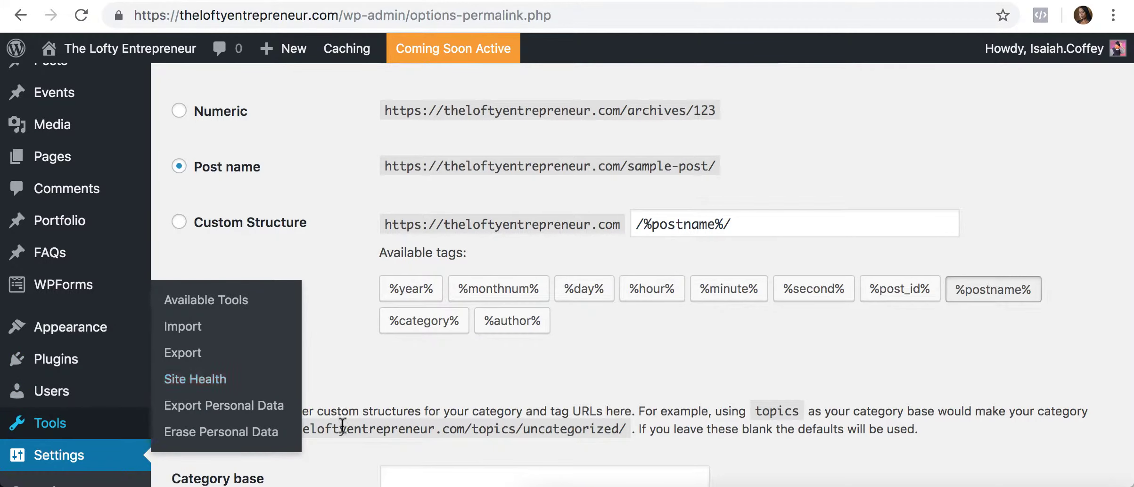
{"action": "scroll", "coordinate": [332, 406], "scroll_direction": "down", "scroll_amount": 1}
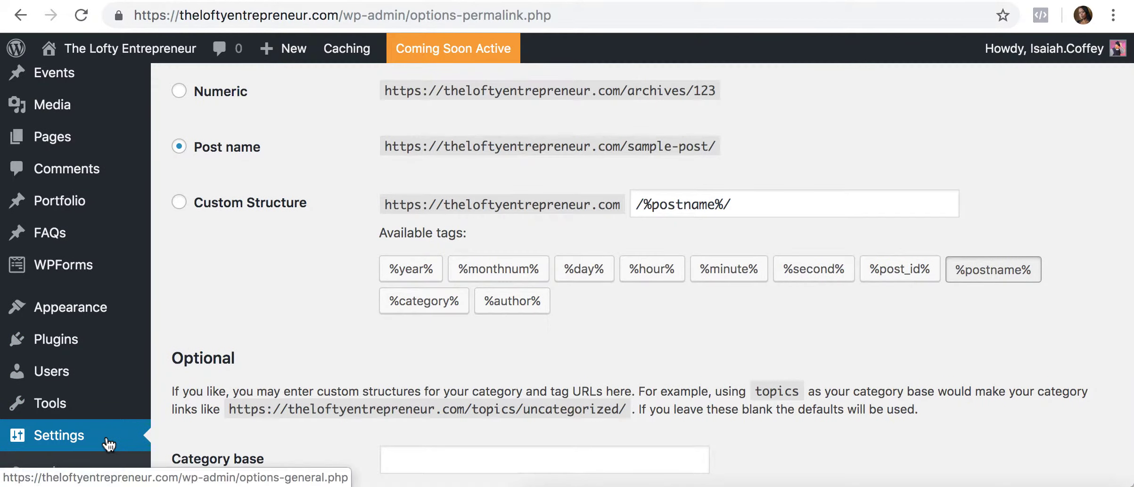
{"action": "scroll", "coordinate": [109, 445], "scroll_direction": "down", "scroll_amount": 5}
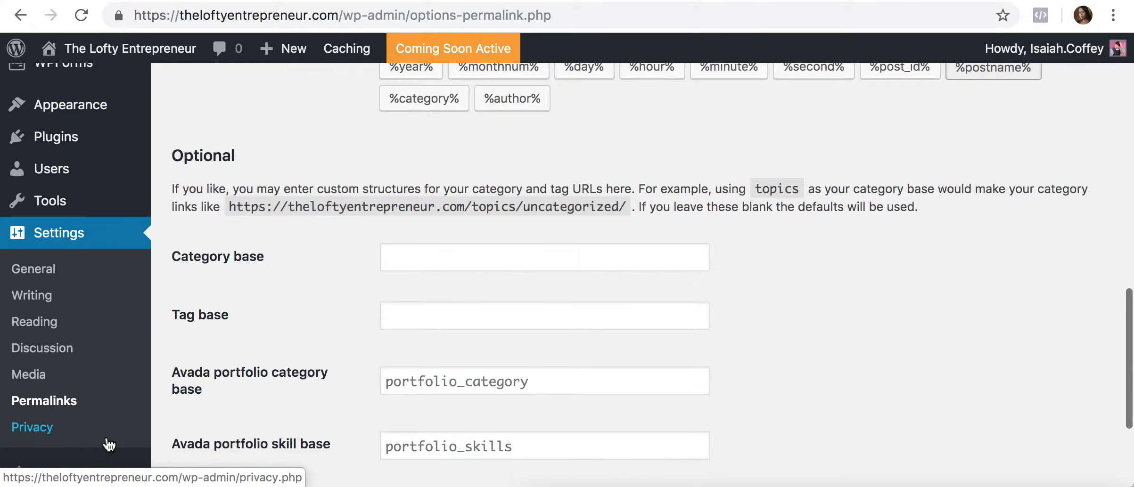
{"action": "left_click", "coordinate": [50, 357]}
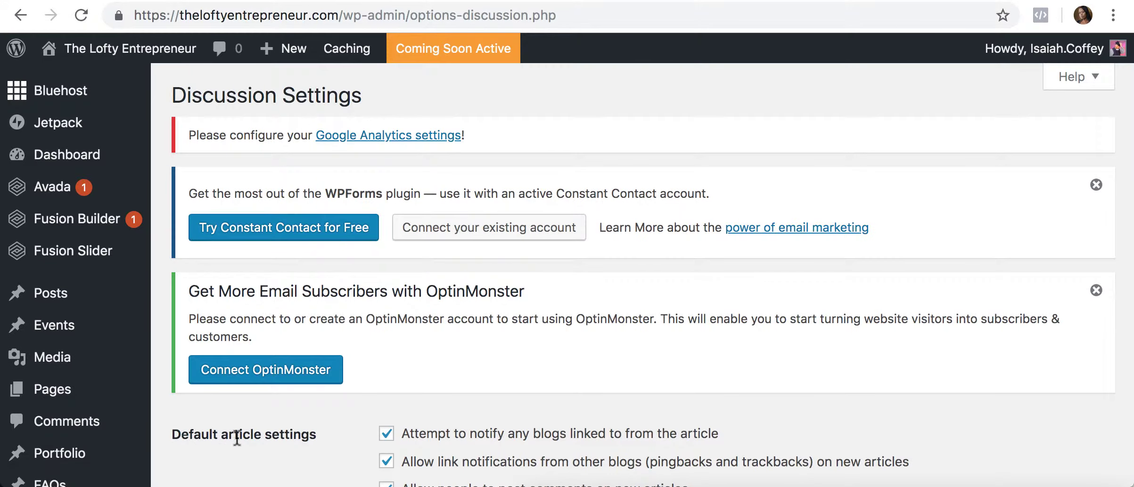
{"action": "scroll", "coordinate": [235, 437], "scroll_direction": "down", "scroll_amount": 5}
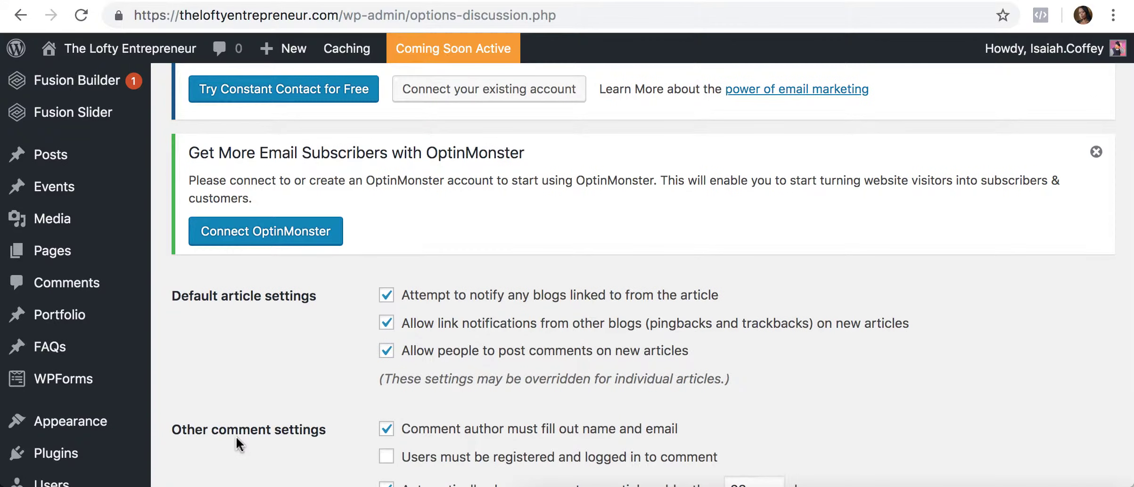
{"action": "scroll", "coordinate": [237, 439], "scroll_direction": "down", "scroll_amount": 2}
{"action": "scroll", "coordinate": [239, 444], "scroll_direction": "down", "scroll_amount": 2}
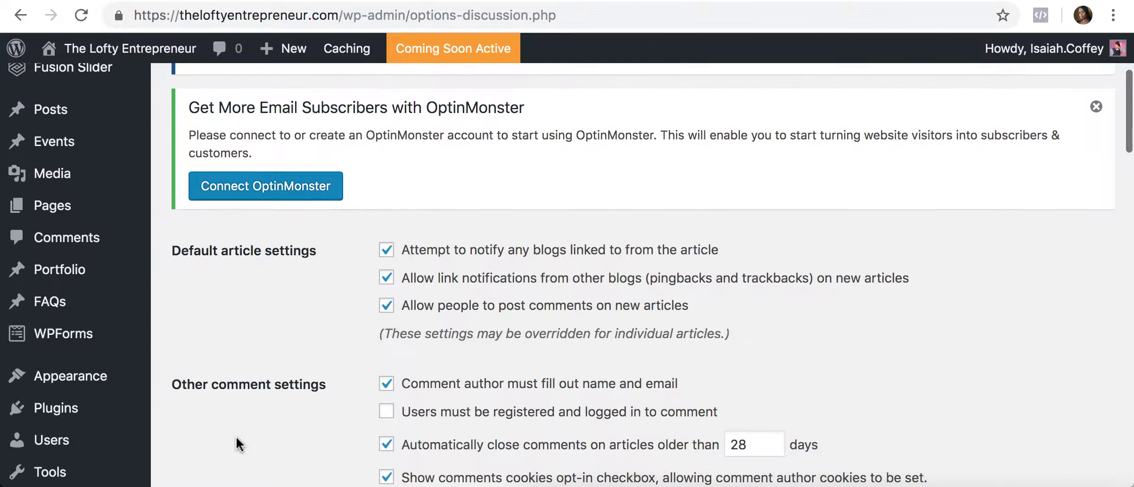
{"action": "scroll", "coordinate": [240, 444], "scroll_direction": "down", "scroll_amount": 3}
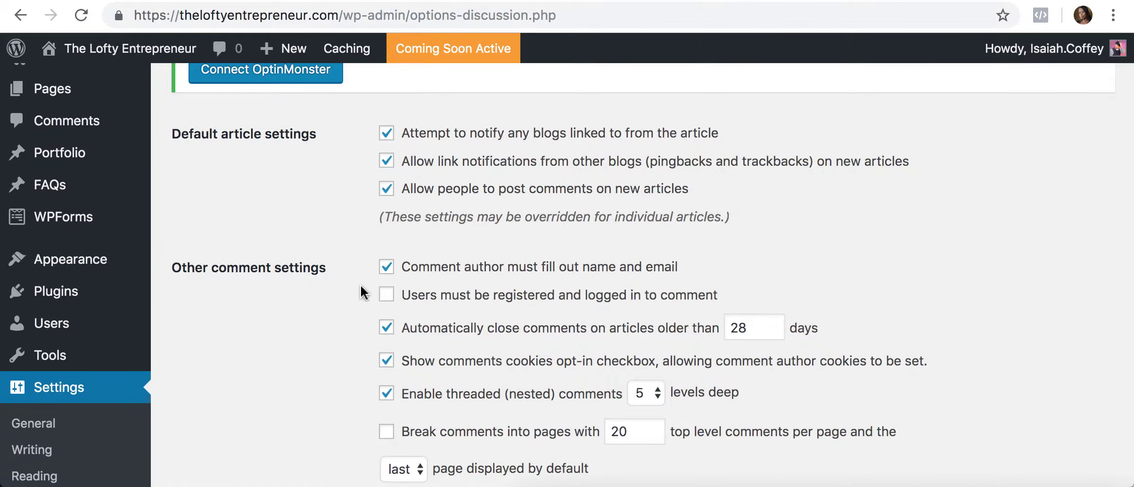
{"action": "scroll", "coordinate": [355, 417], "scroll_direction": "down", "scroll_amount": 5}
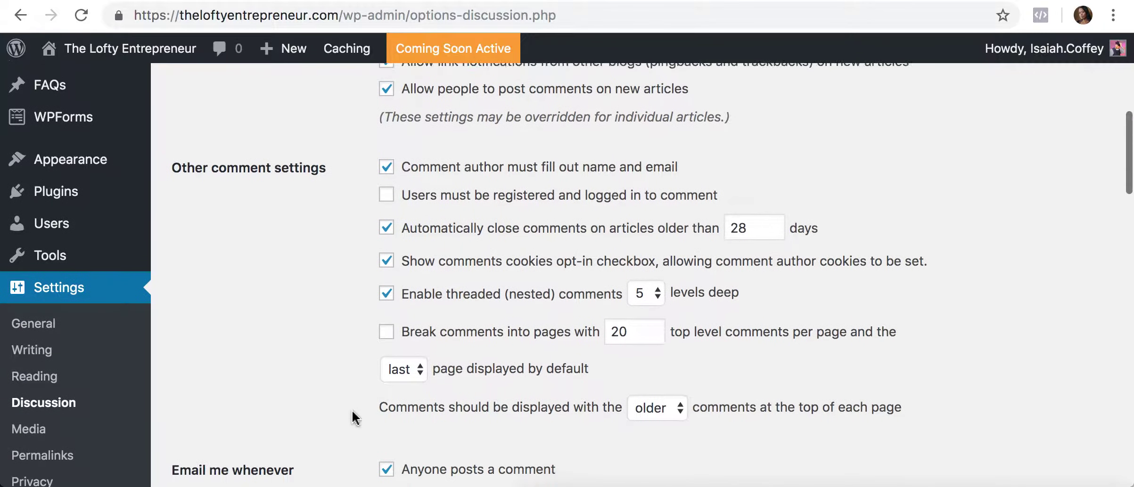
{"action": "scroll", "coordinate": [354, 417], "scroll_direction": "down", "scroll_amount": 3}
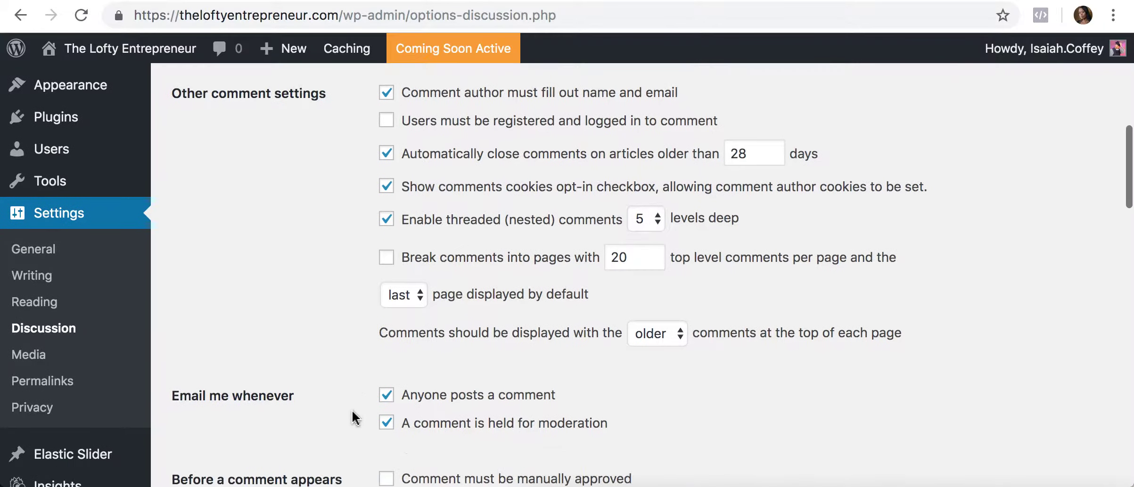
{"action": "scroll", "coordinate": [355, 417], "scroll_direction": "down", "scroll_amount": 3}
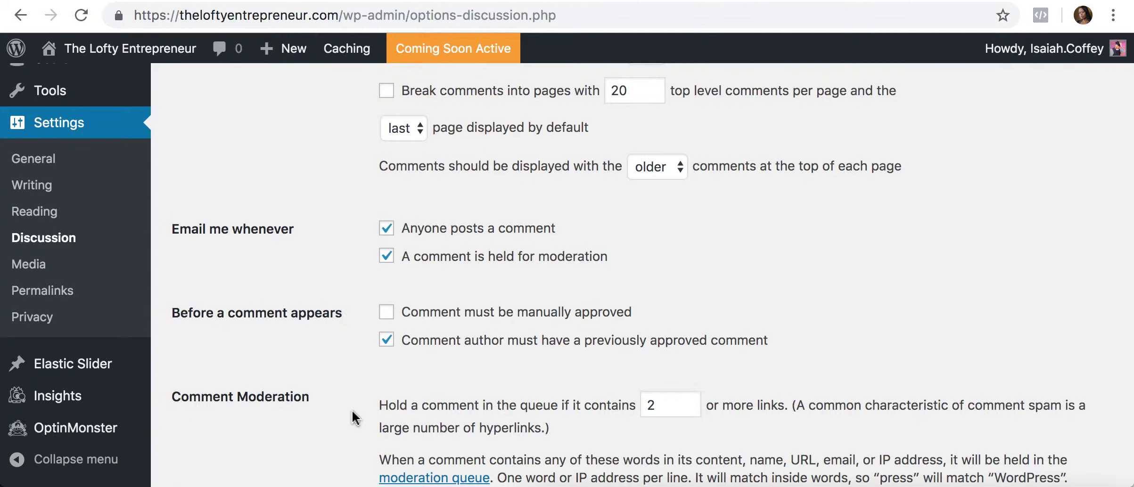
Open the Reading settings and review the homepage display, blog page post limit and feed options.
{"action": "left_click", "coordinate": [55, 221]}
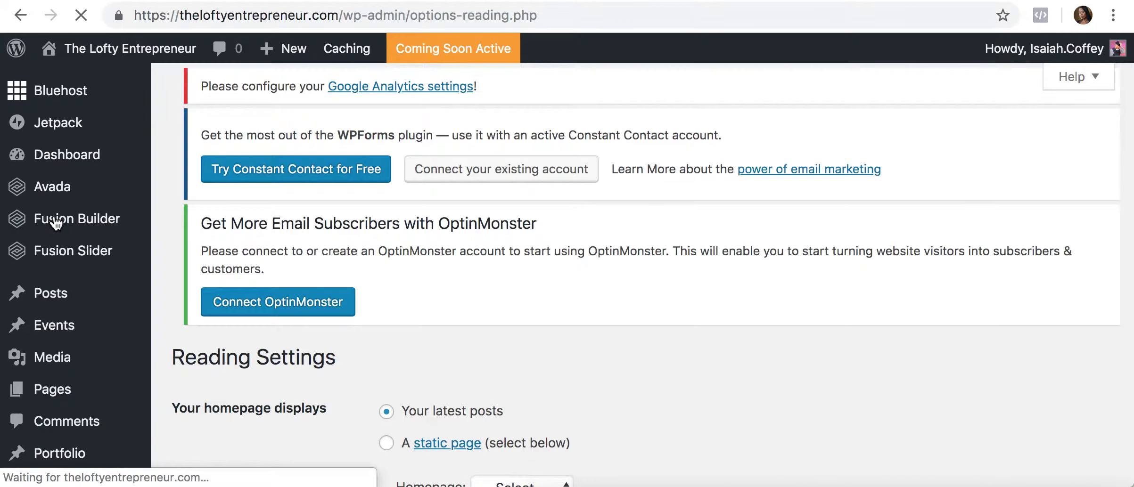
{"action": "scroll", "coordinate": [177, 424], "scroll_direction": "down", "scroll_amount": 3}
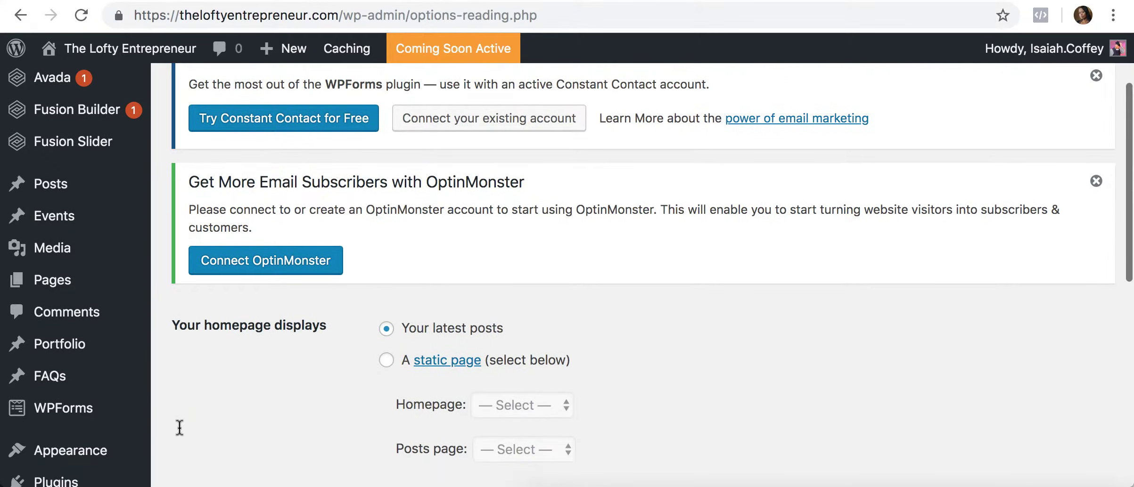
{"action": "scroll", "coordinate": [180, 427], "scroll_direction": "down", "scroll_amount": 2}
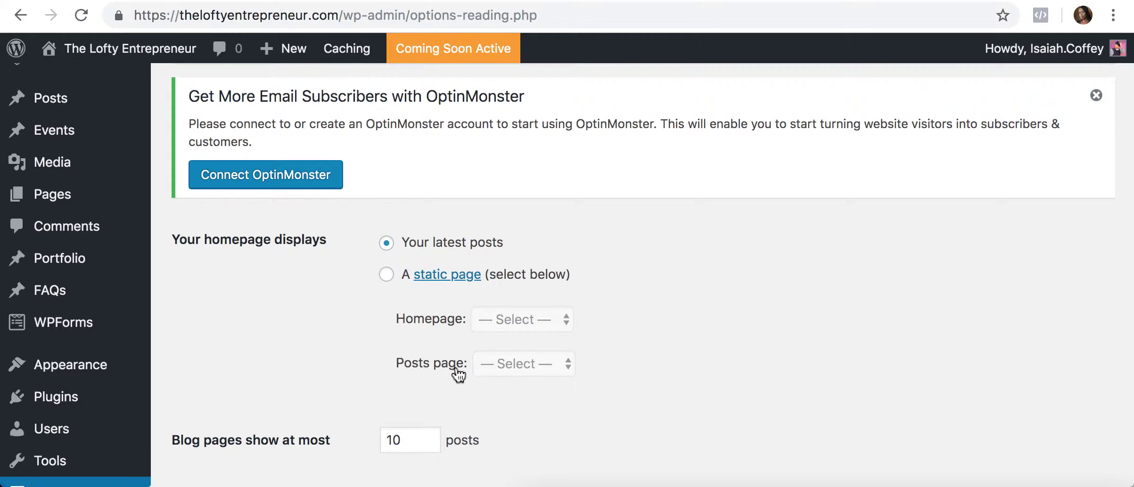
{"action": "scroll", "coordinate": [457, 386], "scroll_direction": "down", "scroll_amount": 4}
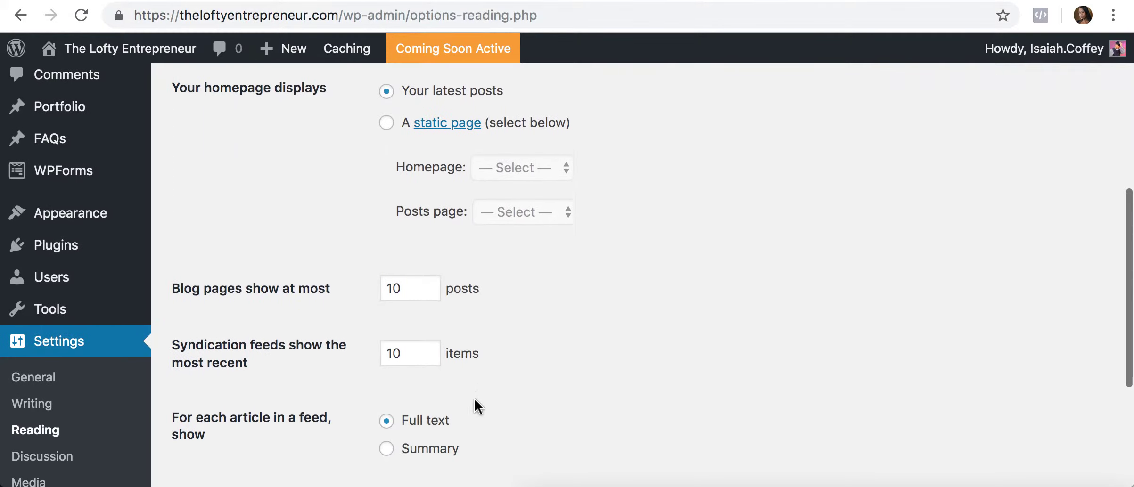
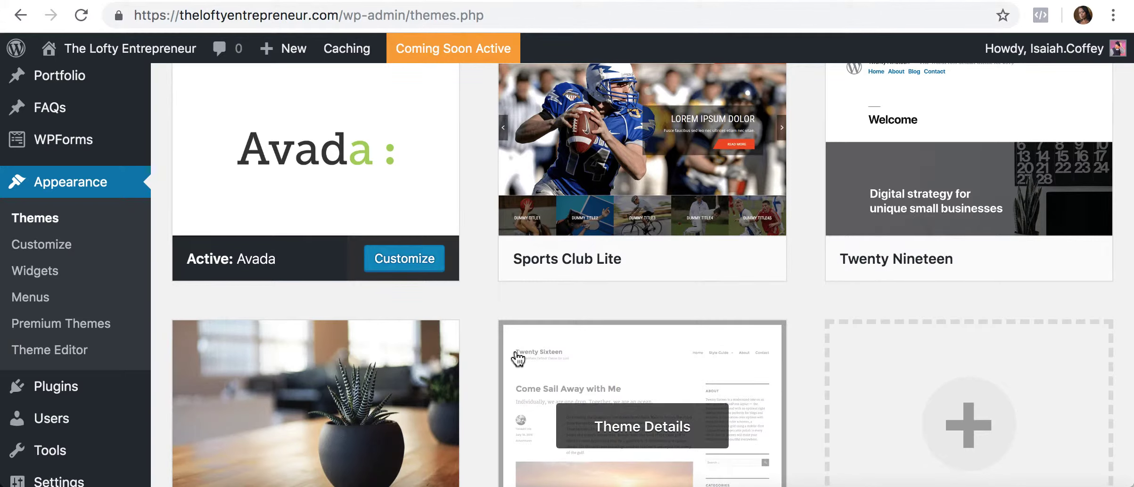
Open the page for adding a new theme and look at the featured themes.
{"action": "scroll", "coordinate": [615, 381], "scroll_direction": "down", "scroll_amount": 2}
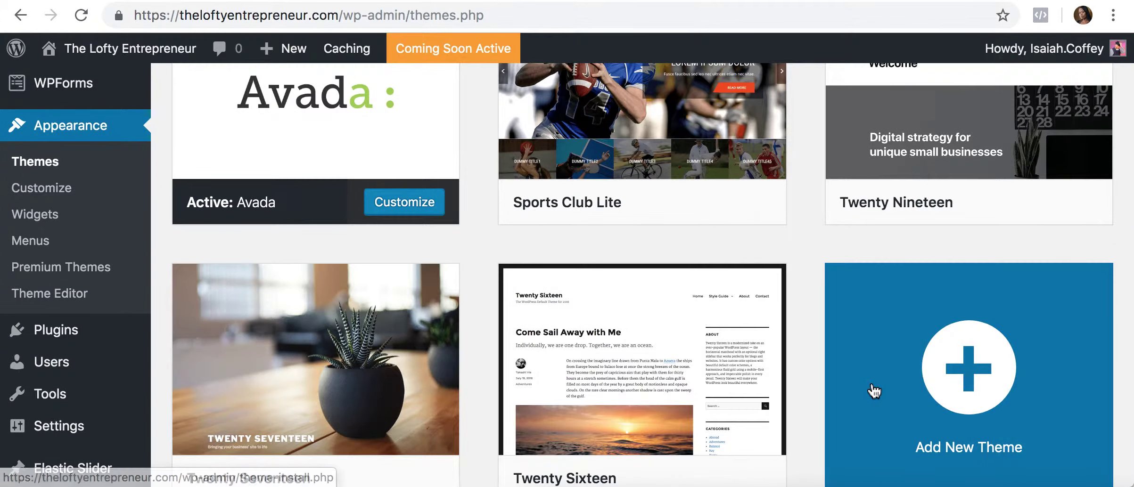
{"action": "left_click", "coordinate": [977, 382]}
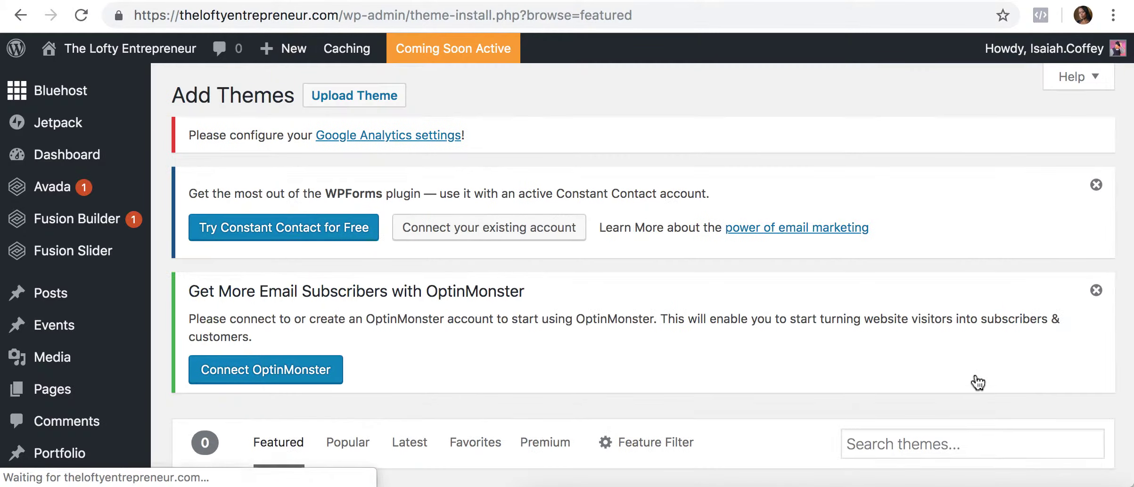
{"action": "scroll", "coordinate": [977, 383], "scroll_direction": "down", "scroll_amount": 5}
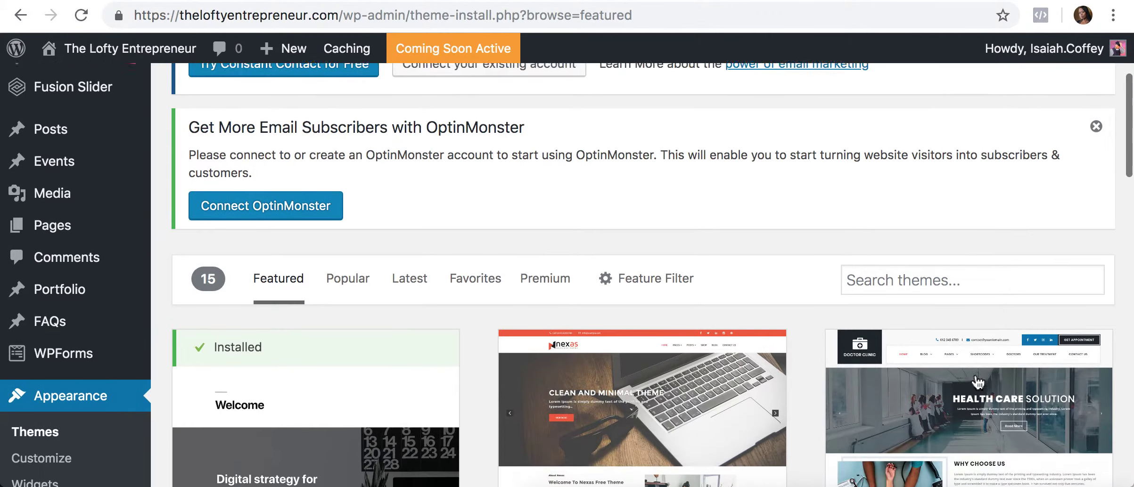
Filter the available themes by the features Custom Colors, Custom Logo and Theme Options.
{"action": "scroll", "coordinate": [977, 382], "scroll_direction": "down", "scroll_amount": 2}
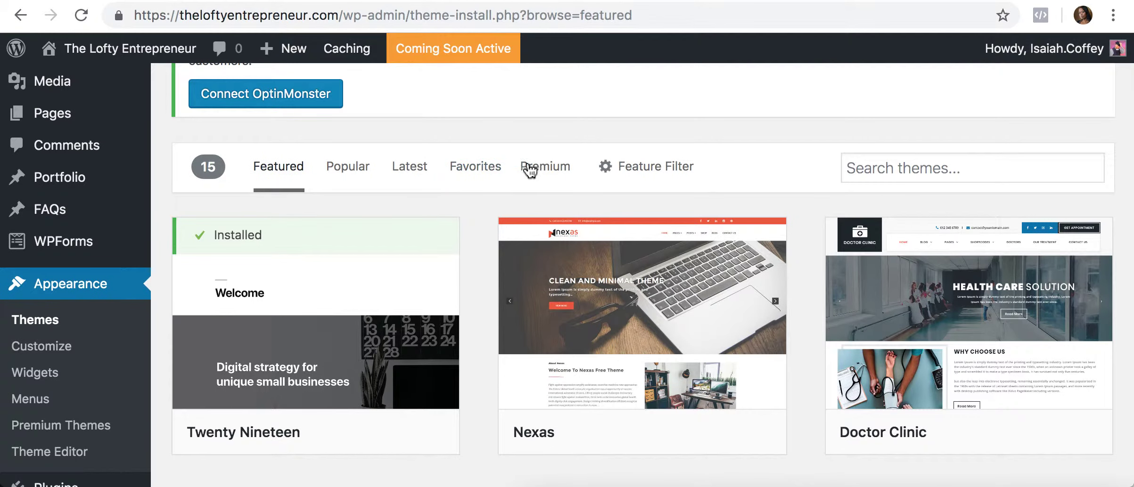
{"action": "left_click", "coordinate": [678, 175]}
{"action": "scroll", "coordinate": [632, 229], "scroll_direction": "down", "scroll_amount": 5}
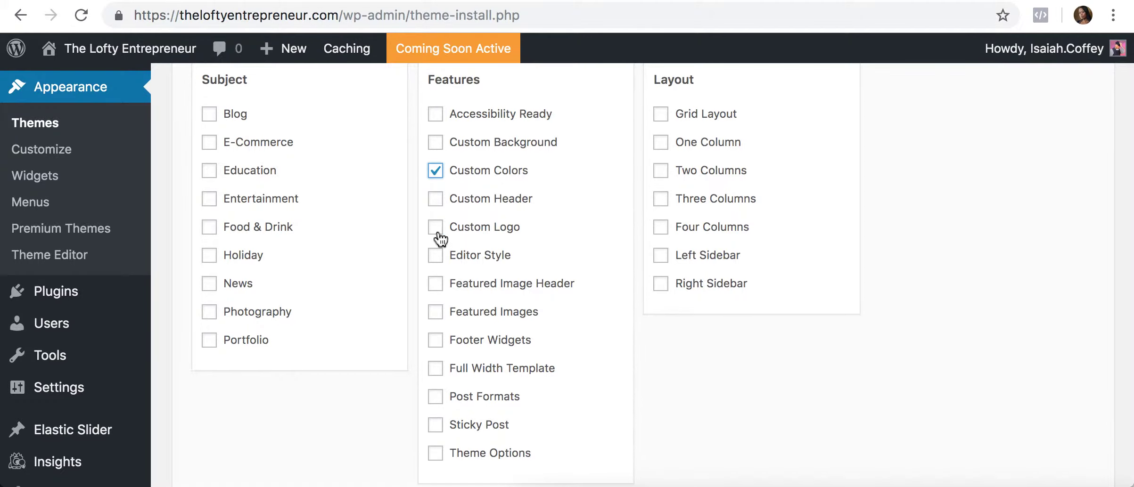
{"action": "scroll", "coordinate": [498, 328], "scroll_direction": "down", "scroll_amount": 2}
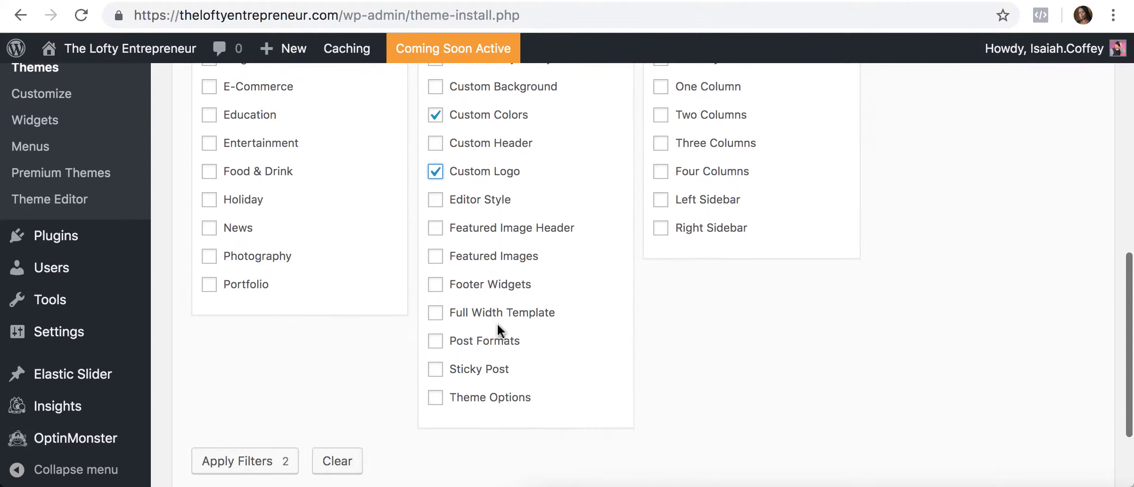
{"action": "left_click", "coordinate": [435, 398]}
{"action": "scroll", "coordinate": [556, 377], "scroll_direction": "up", "scroll_amount": 1}
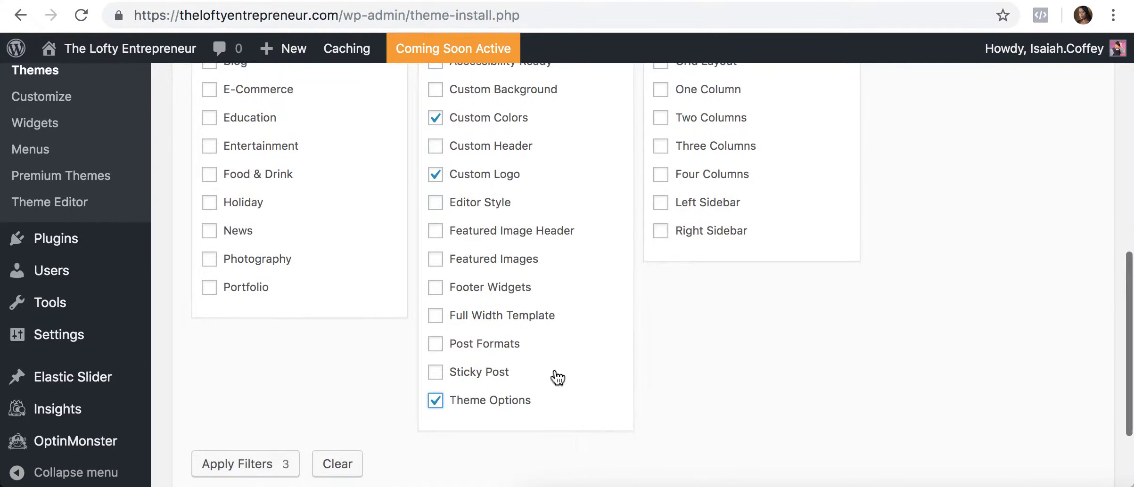
{"action": "scroll", "coordinate": [557, 377], "scroll_direction": "up", "scroll_amount": 5}
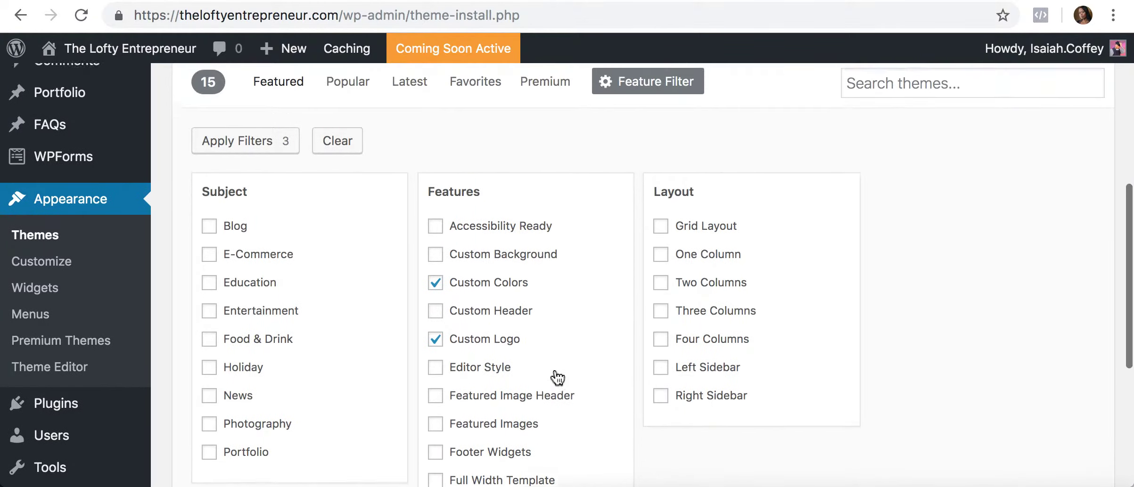
{"action": "left_click", "coordinate": [231, 154]}
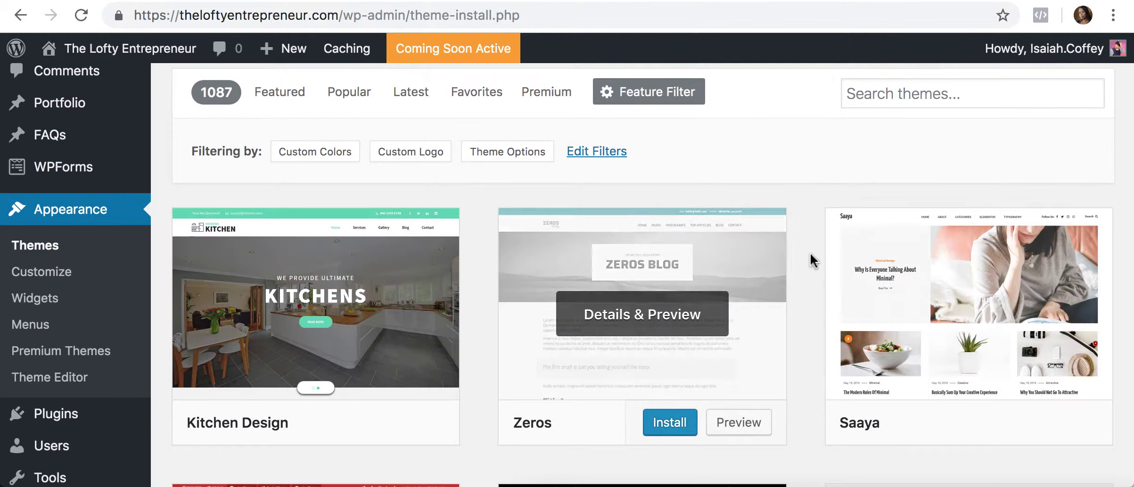
Browse the filtered themes as far as the row with Biscuit Lite, StartKit and Latido.
{"action": "scroll", "coordinate": [810, 400], "scroll_direction": "down", "scroll_amount": 3}
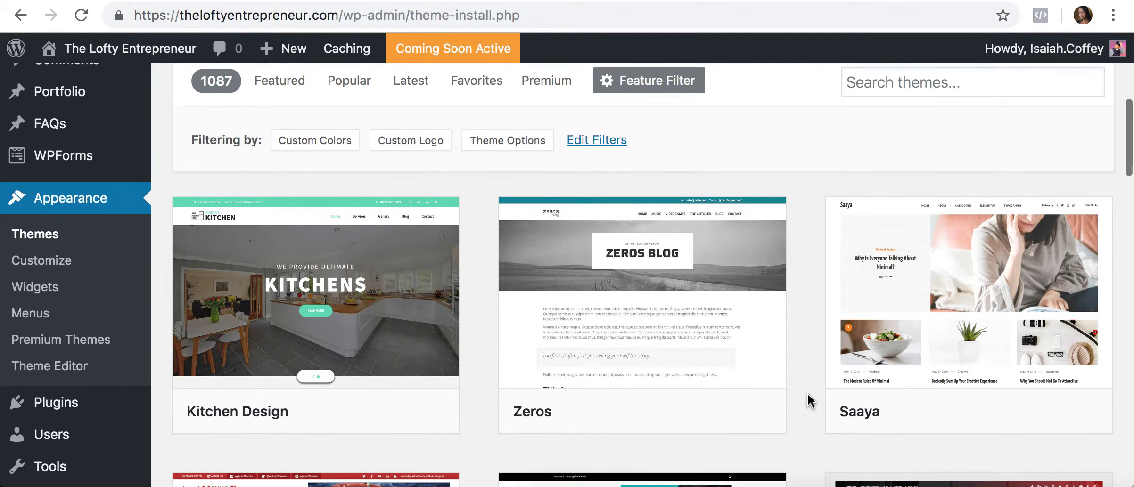
{"action": "scroll", "coordinate": [809, 401], "scroll_direction": "down", "scroll_amount": 4}
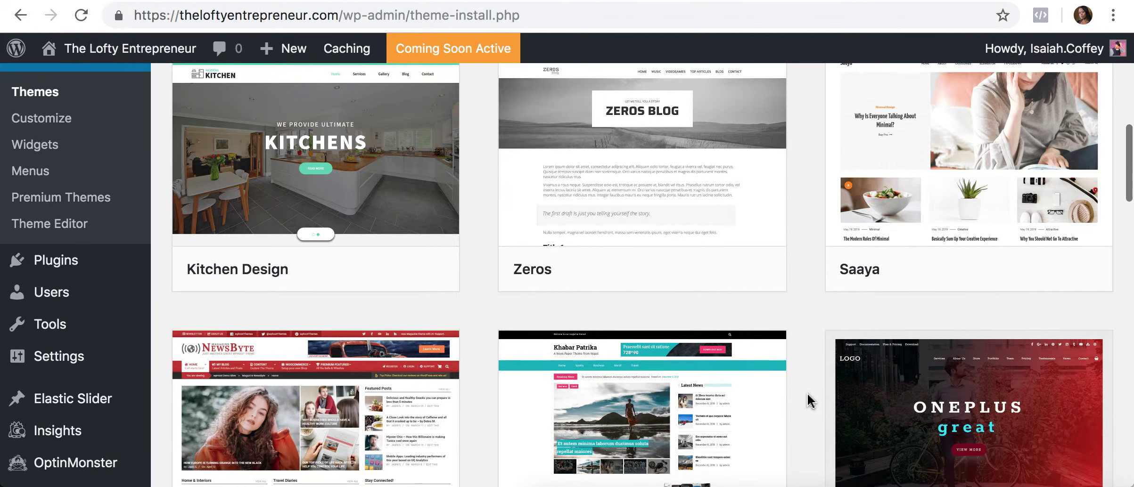
{"action": "scroll", "coordinate": [810, 400], "scroll_direction": "down", "scroll_amount": 7}
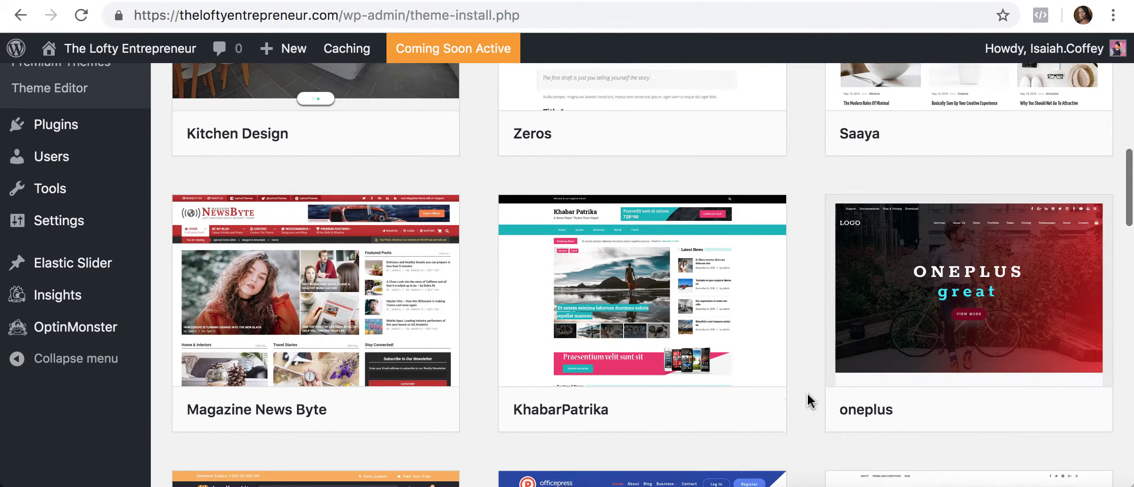
{"action": "scroll", "coordinate": [809, 400], "scroll_direction": "down", "scroll_amount": 9}
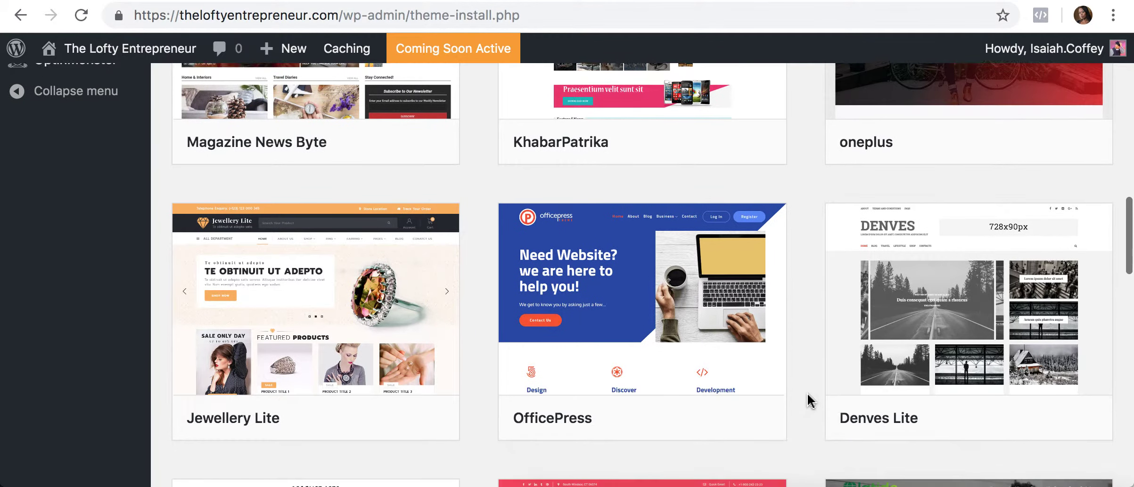
{"action": "scroll", "coordinate": [810, 400], "scroll_direction": "down", "scroll_amount": 3}
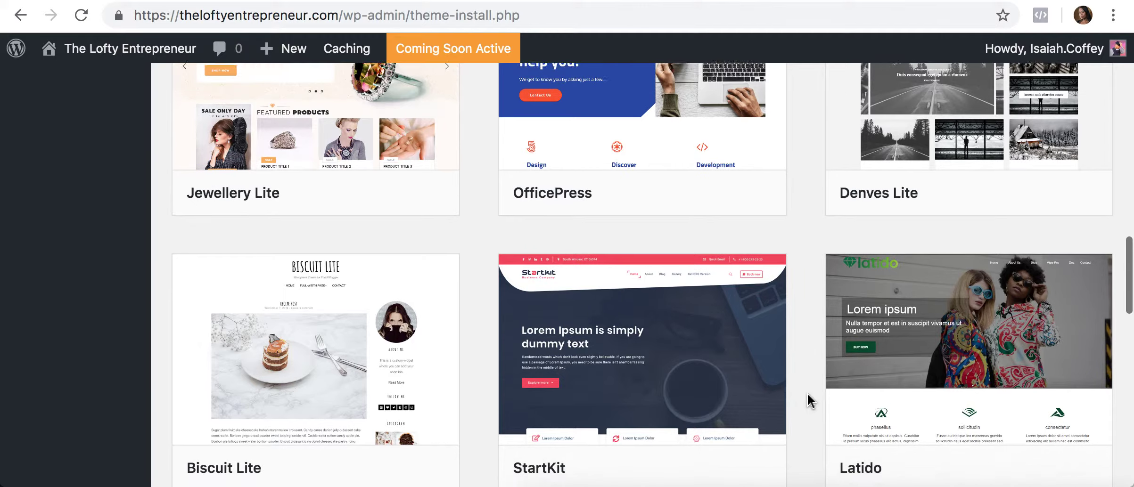
{"action": "scroll", "coordinate": [809, 401], "scroll_direction": "down", "scroll_amount": 3}
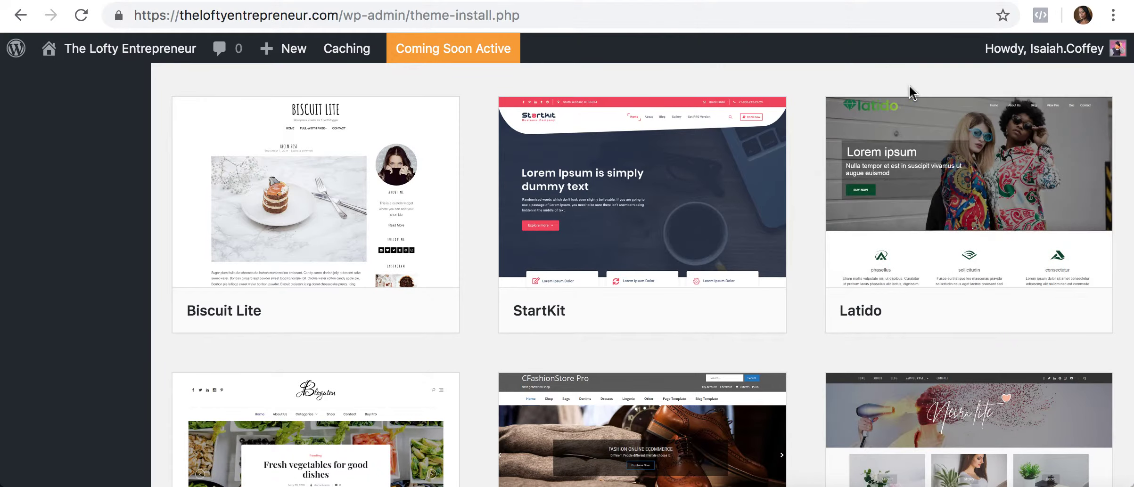
{"action": "mouse_move", "coordinate": [1029, 101]}
{"action": "mouse_move", "coordinate": [874, 258]}
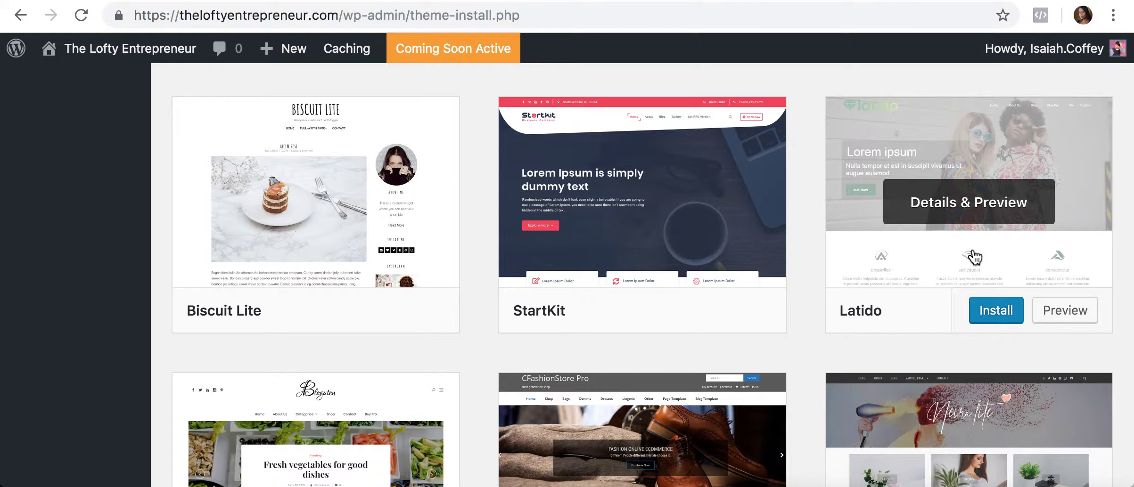
Preview the Latido theme, reviewing its demo page and description, and close the preview.
{"action": "left_click", "coordinate": [987, 206]}
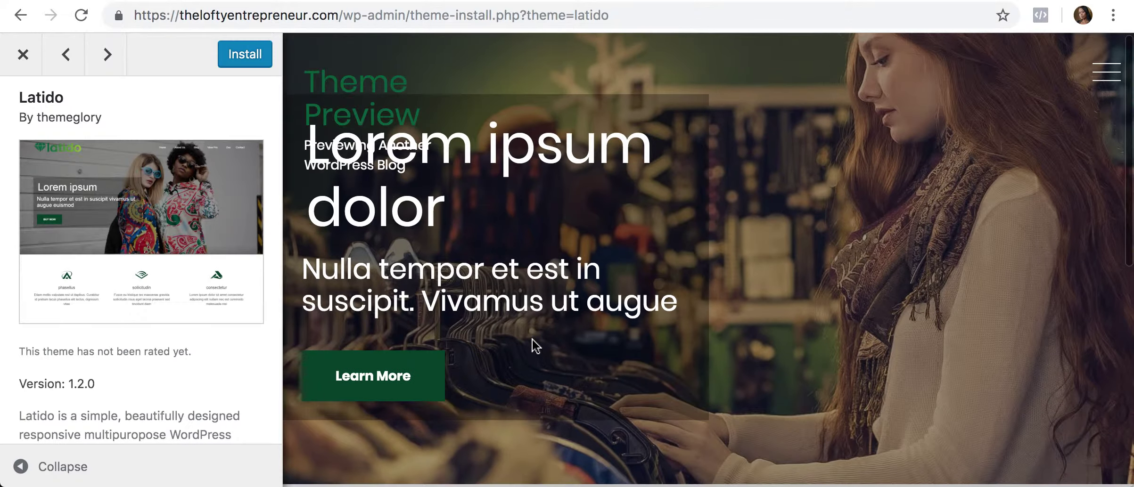
{"action": "scroll", "coordinate": [535, 346], "scroll_direction": "down", "scroll_amount": 4}
{"action": "scroll", "coordinate": [532, 339], "scroll_direction": "down", "scroll_amount": 5}
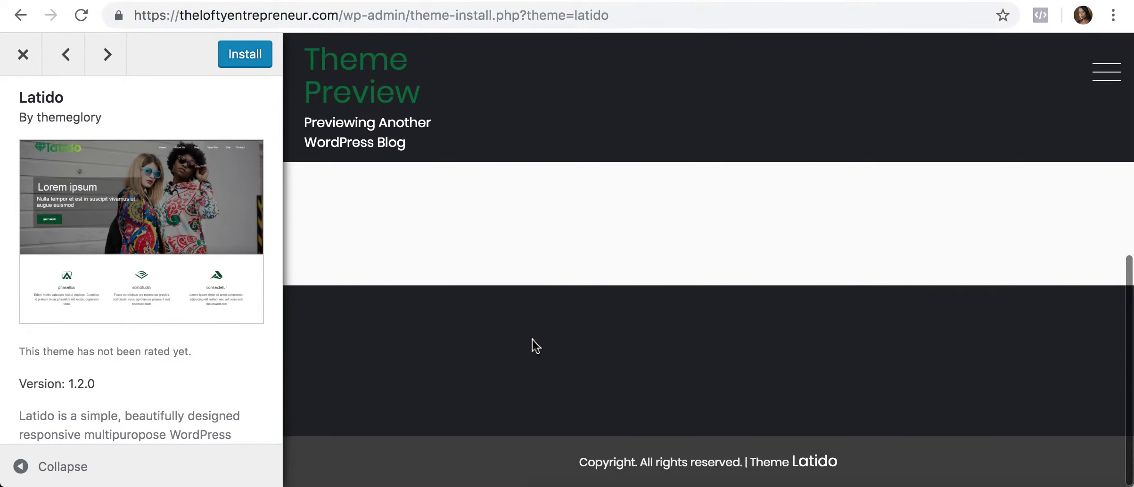
{"action": "scroll", "coordinate": [536, 346], "scroll_direction": "up", "scroll_amount": 10}
{"action": "scroll", "coordinate": [531, 346], "scroll_direction": "up", "scroll_amount": 3}
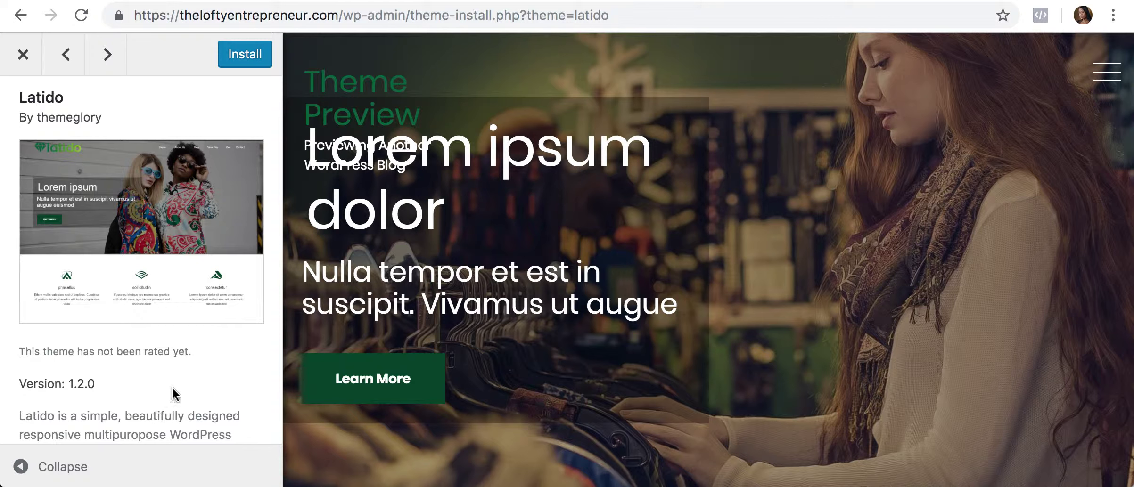
{"action": "scroll", "coordinate": [174, 394], "scroll_direction": "down", "scroll_amount": 4}
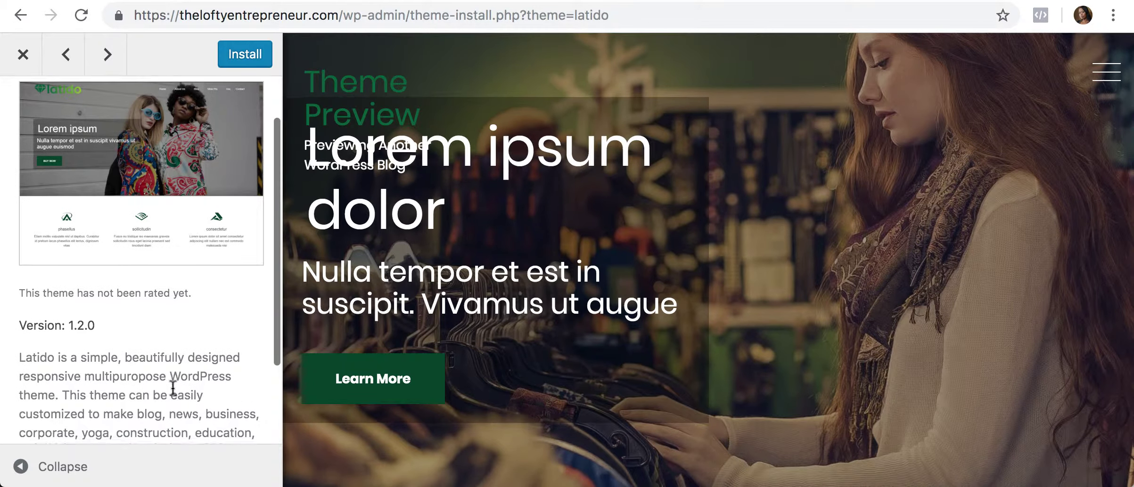
{"action": "scroll", "coordinate": [172, 387], "scroll_direction": "down", "scroll_amount": 6}
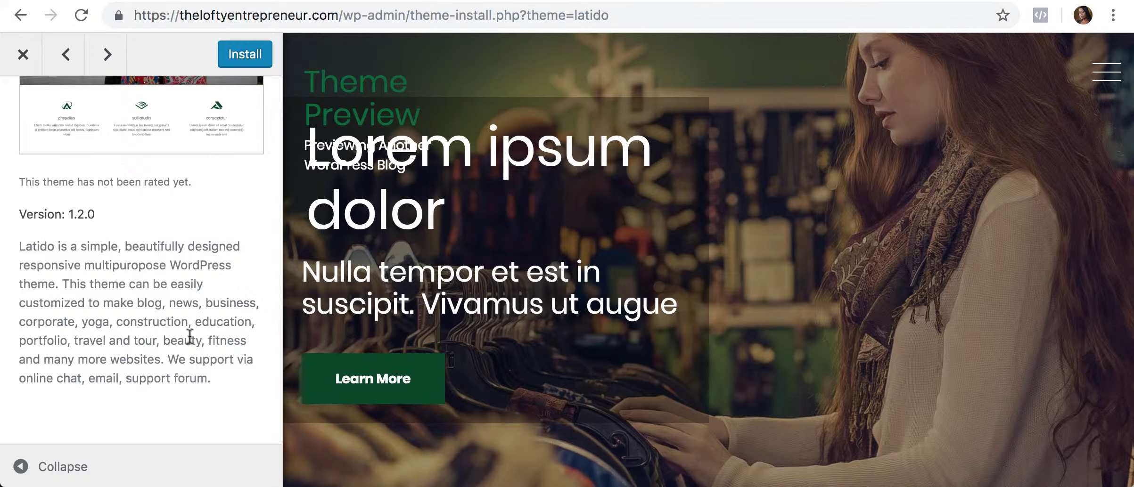
{"action": "scroll", "coordinate": [190, 335], "scroll_direction": "up", "scroll_amount": 2}
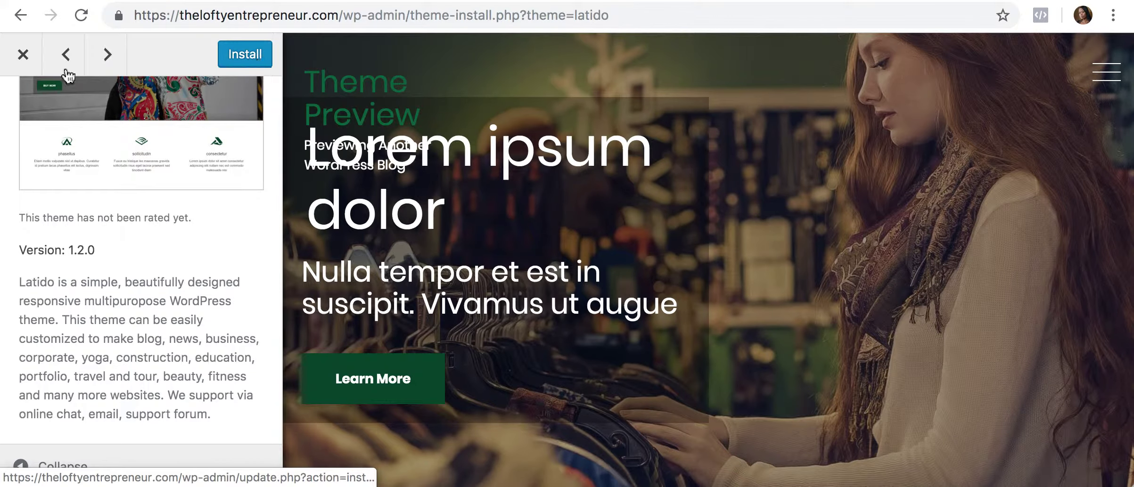
{"action": "left_click", "coordinate": [24, 53]}
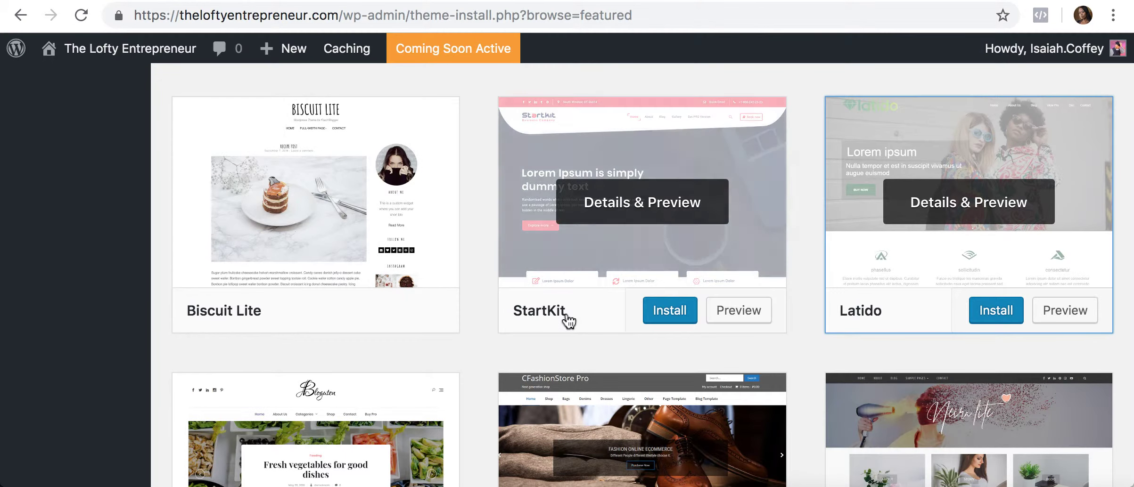
Install the Latido theme and look over the other themes in the filtered results.
{"action": "left_click", "coordinate": [995, 311]}
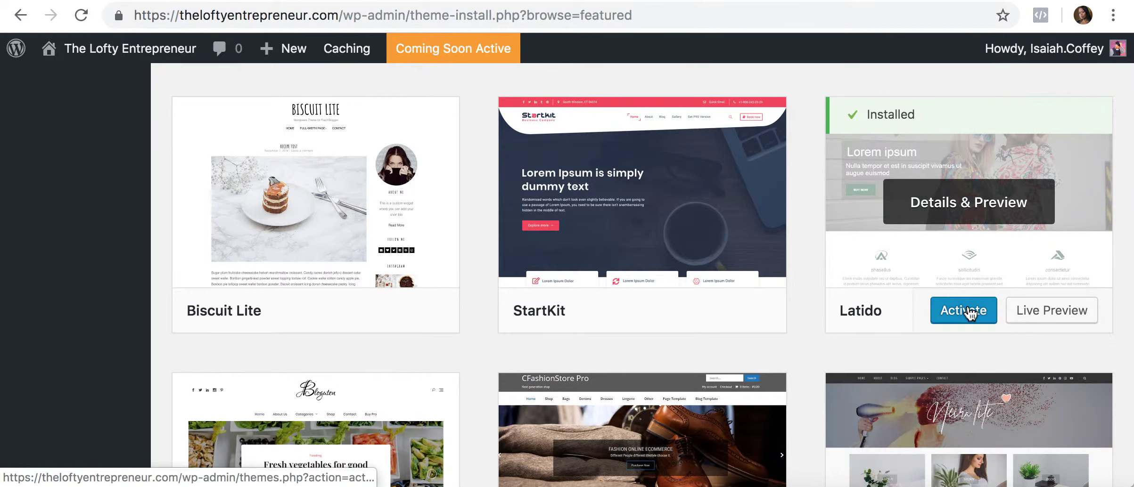
{"action": "scroll", "coordinate": [931, 421], "scroll_direction": "down", "scroll_amount": 3}
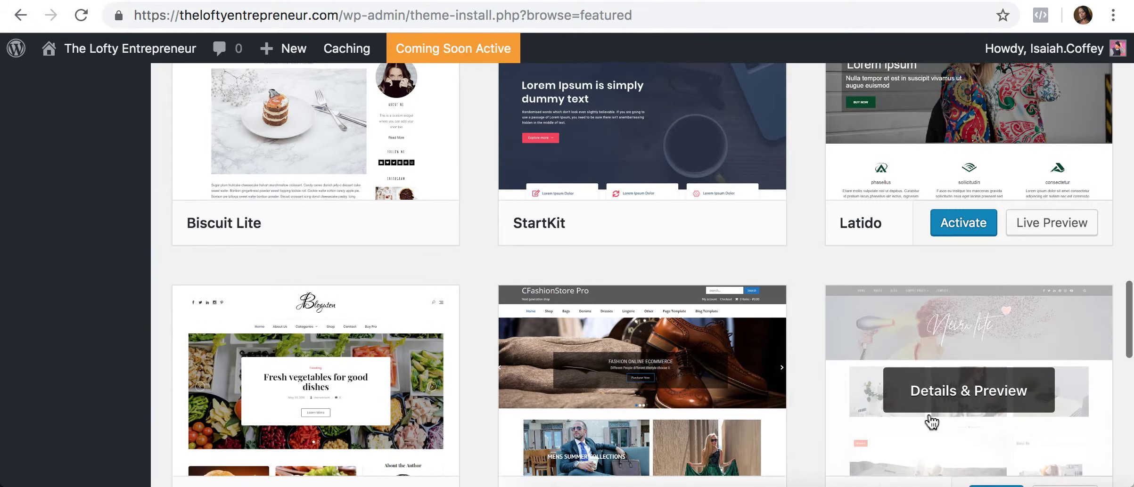
{"action": "scroll", "coordinate": [931, 422], "scroll_direction": "down", "scroll_amount": 3}
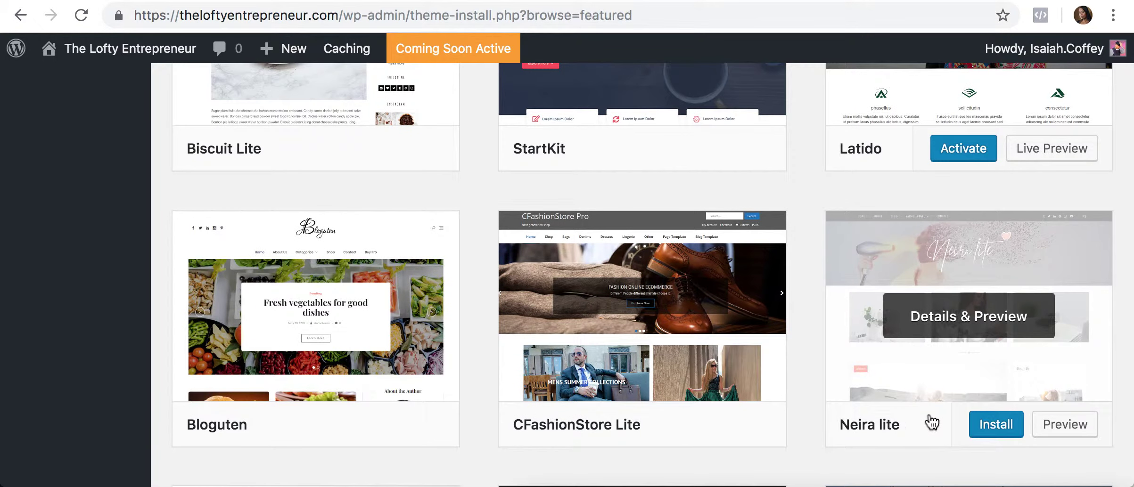
{"action": "scroll", "coordinate": [954, 384], "scroll_direction": "up", "scroll_amount": 4}
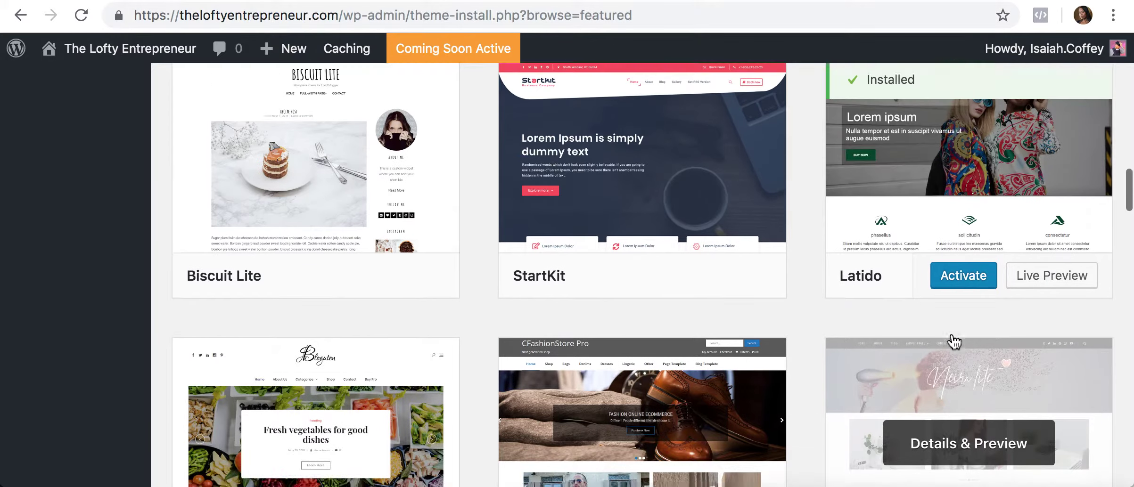
{"action": "scroll", "coordinate": [954, 341], "scroll_direction": "up", "scroll_amount": 10}
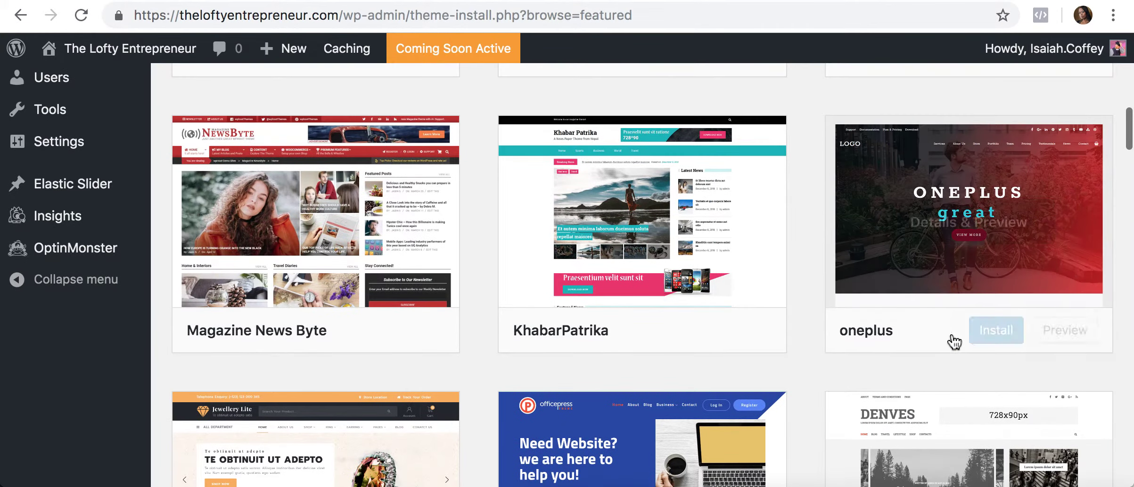
{"action": "scroll", "coordinate": [954, 342], "scroll_direction": "up", "scroll_amount": 12}
{"action": "scroll", "coordinate": [954, 341], "scroll_direction": "down", "scroll_amount": 7}
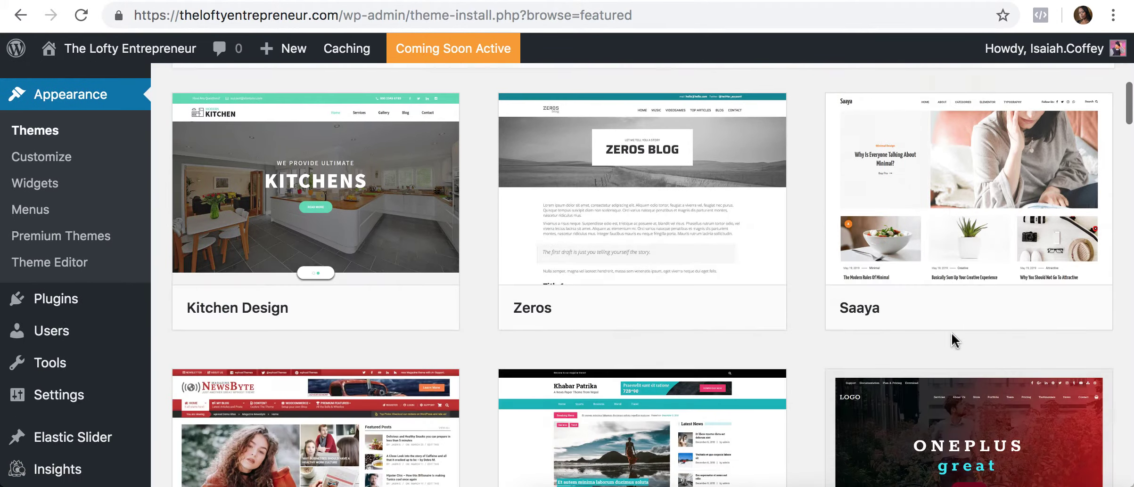
{"action": "scroll", "coordinate": [954, 340], "scroll_direction": "down", "scroll_amount": 12}
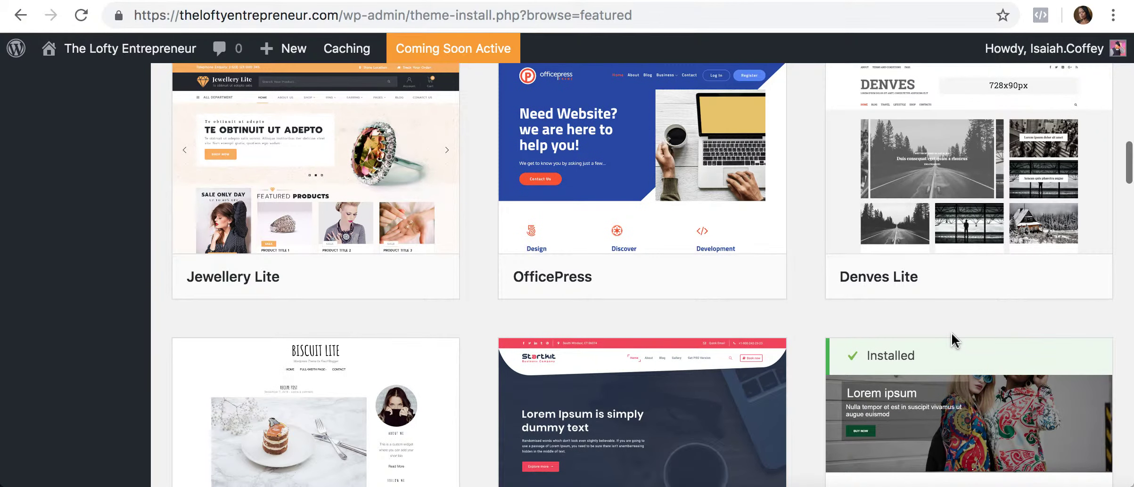
{"action": "scroll", "coordinate": [952, 340], "scroll_direction": "down", "scroll_amount": 4}
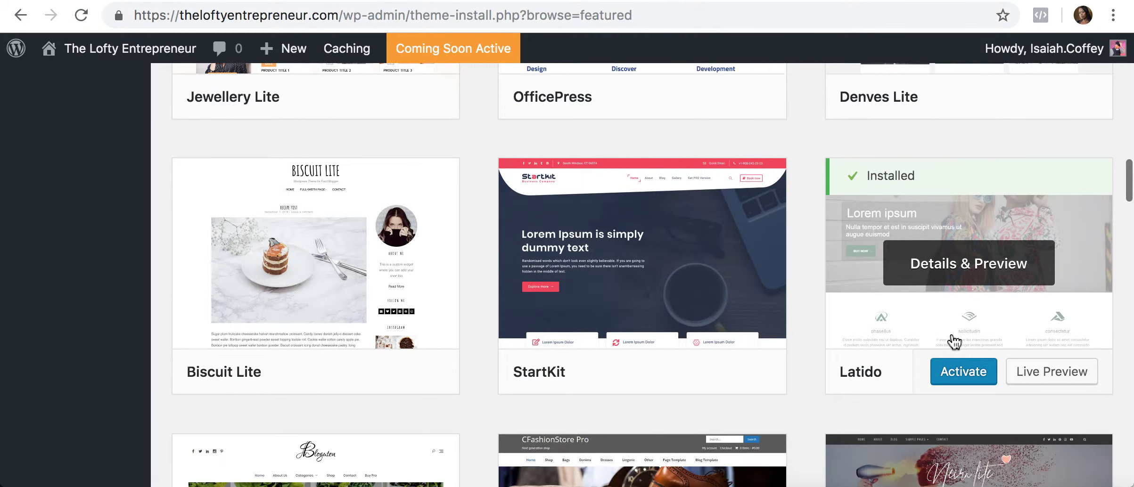
Preview the demo page of the installed Latido theme once more and close the preview.
{"action": "left_click", "coordinate": [1015, 267]}
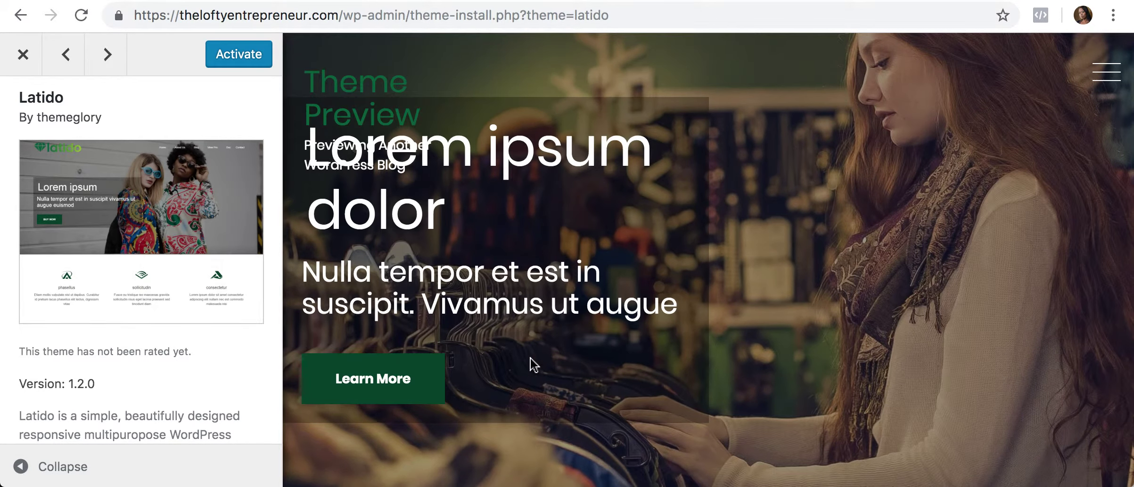
{"action": "scroll", "coordinate": [492, 415], "scroll_direction": "down", "scroll_amount": 4}
{"action": "scroll", "coordinate": [493, 415], "scroll_direction": "down", "scroll_amount": 5}
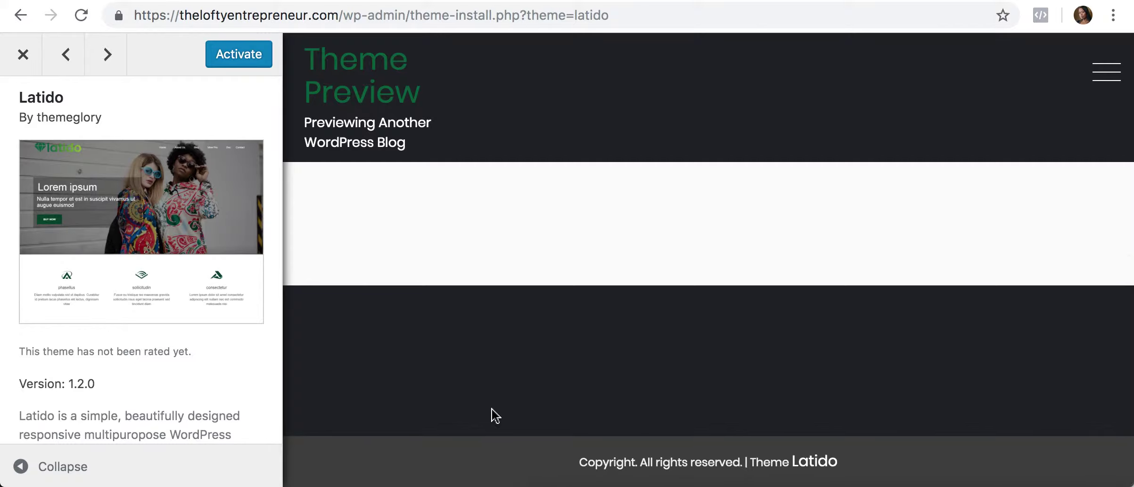
{"action": "scroll", "coordinate": [492, 415], "scroll_direction": "up", "scroll_amount": 3}
{"action": "left_click", "coordinate": [24, 60]}
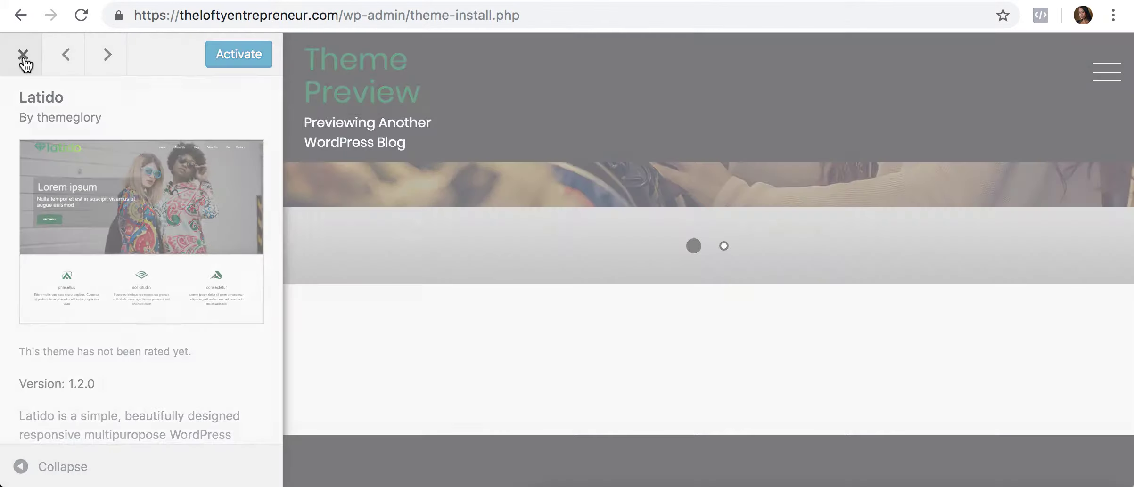
Go to the site's Themes page and look at the installed themes.
{"action": "scroll", "coordinate": [268, 250], "scroll_direction": "up", "scroll_amount": 10}
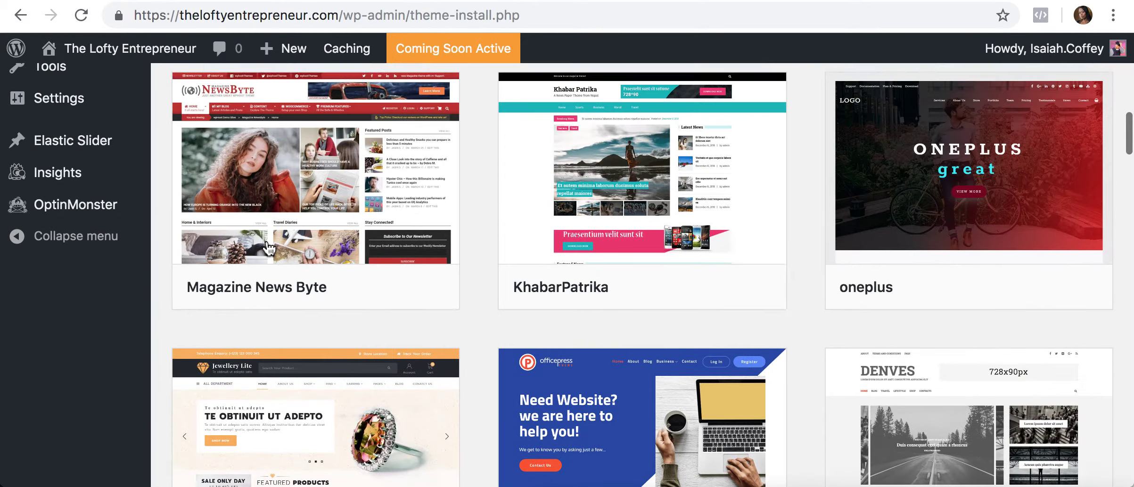
{"action": "scroll", "coordinate": [268, 249], "scroll_direction": "up", "scroll_amount": 5}
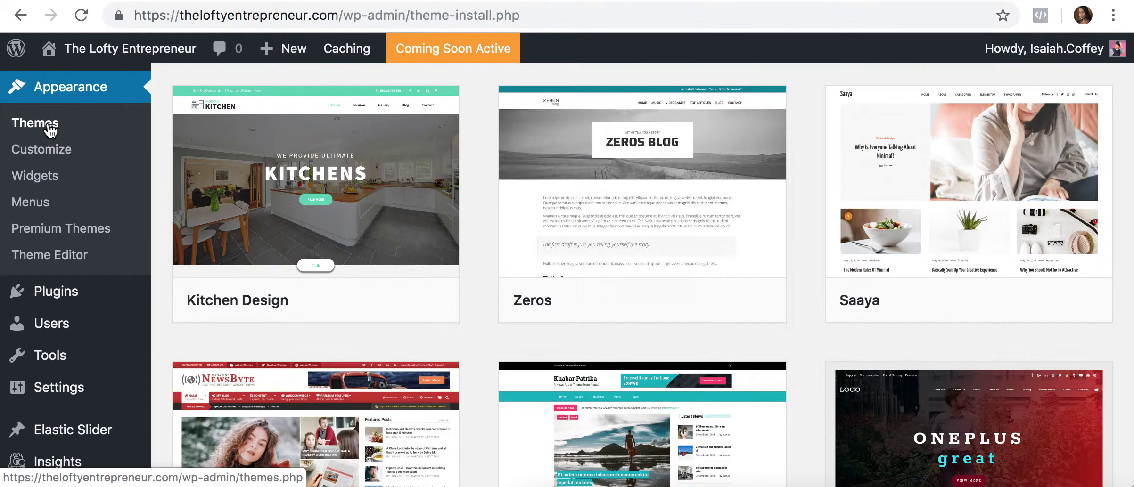
{"action": "left_click", "coordinate": [50, 130]}
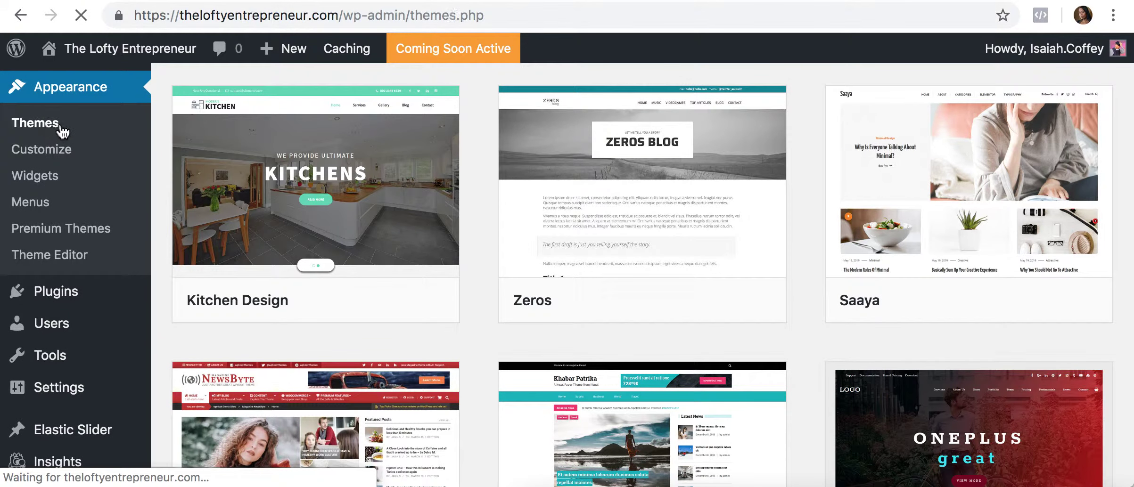
{"action": "scroll", "coordinate": [404, 303], "scroll_direction": "down", "scroll_amount": 3}
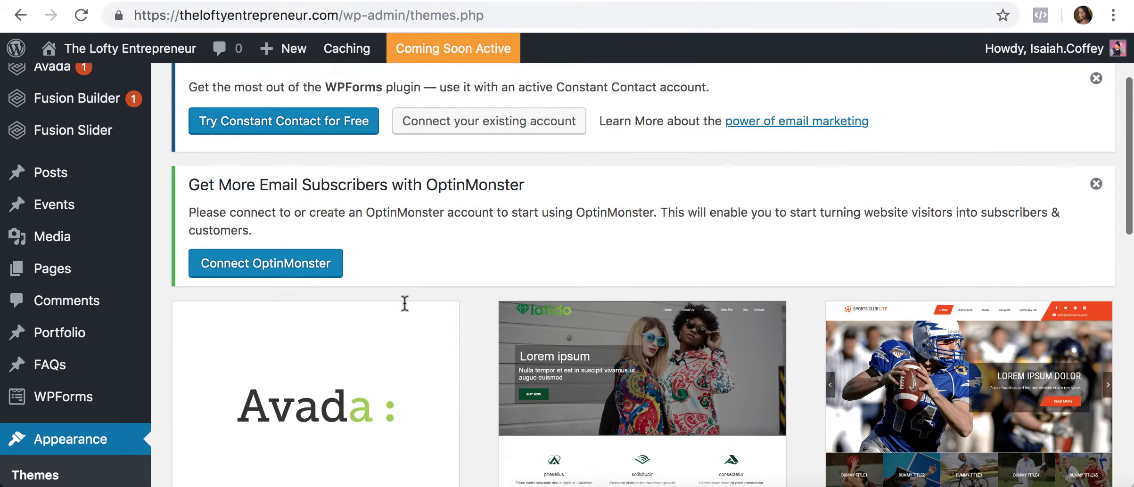
Delete the installed Latido theme from the site and confirm the deletion.
{"action": "scroll", "coordinate": [405, 302], "scroll_direction": "down", "scroll_amount": 3}
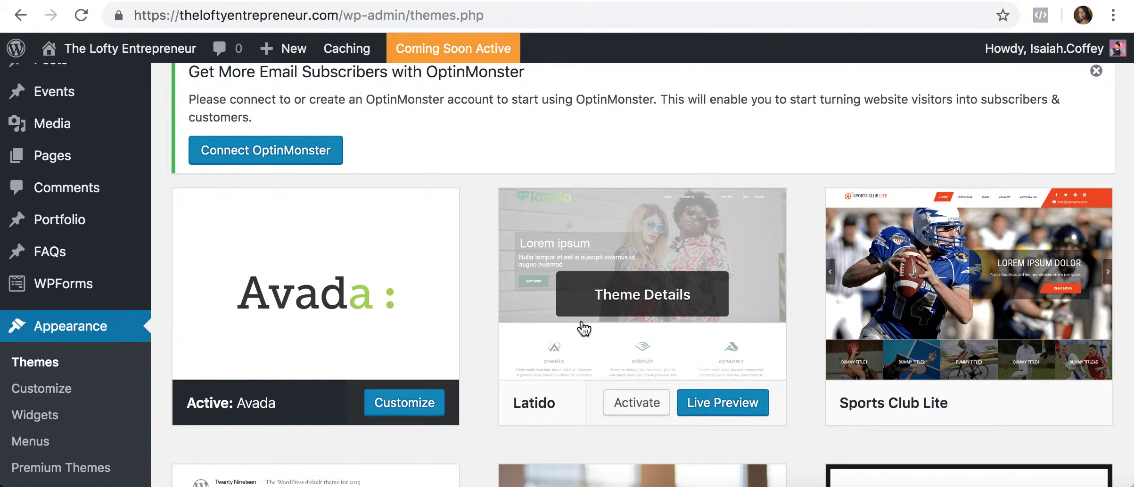
{"action": "left_click", "coordinate": [671, 301]}
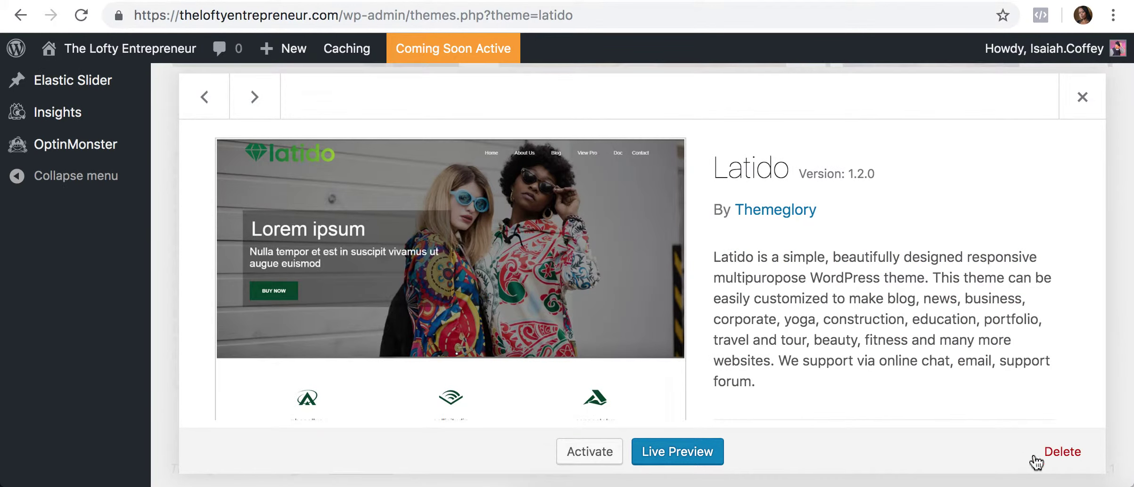
{"action": "left_click", "coordinate": [1061, 455]}
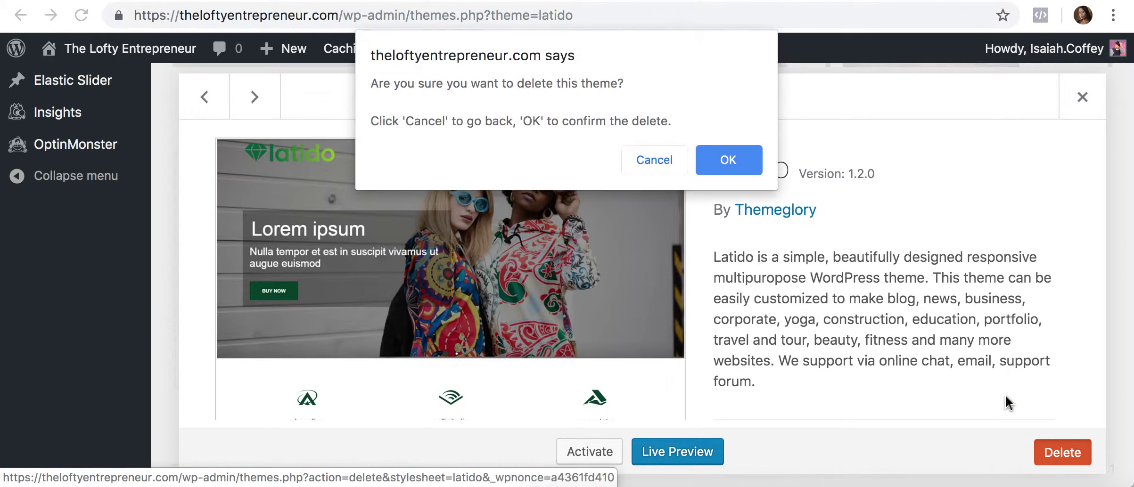
{"action": "left_click", "coordinate": [741, 163]}
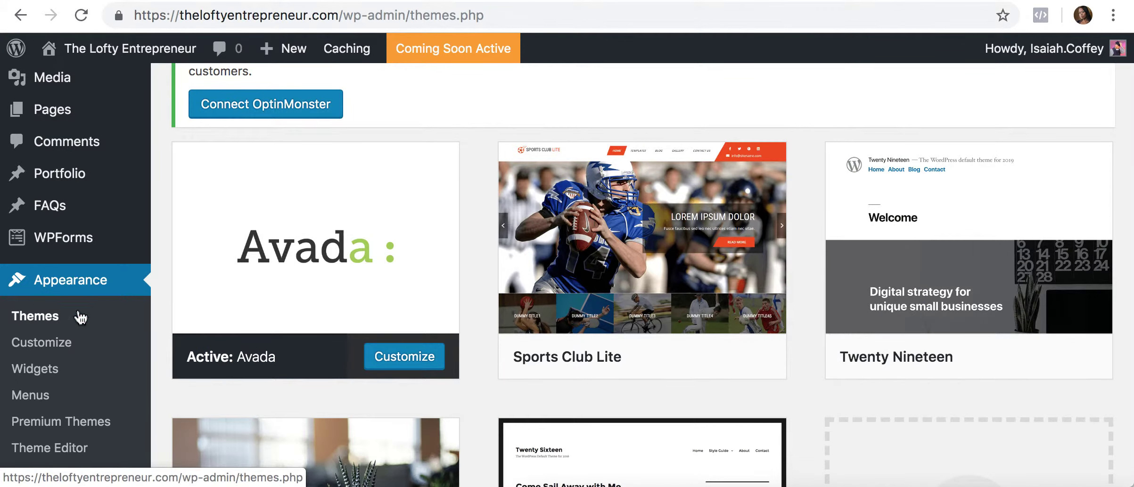
Go to the site's Menus page and examine the menu name field and the pages available as menu items.
{"action": "scroll", "coordinate": [83, 388], "scroll_direction": "down", "scroll_amount": 2}
{"action": "scroll", "coordinate": [82, 389], "scroll_direction": "down", "scroll_amount": 1}
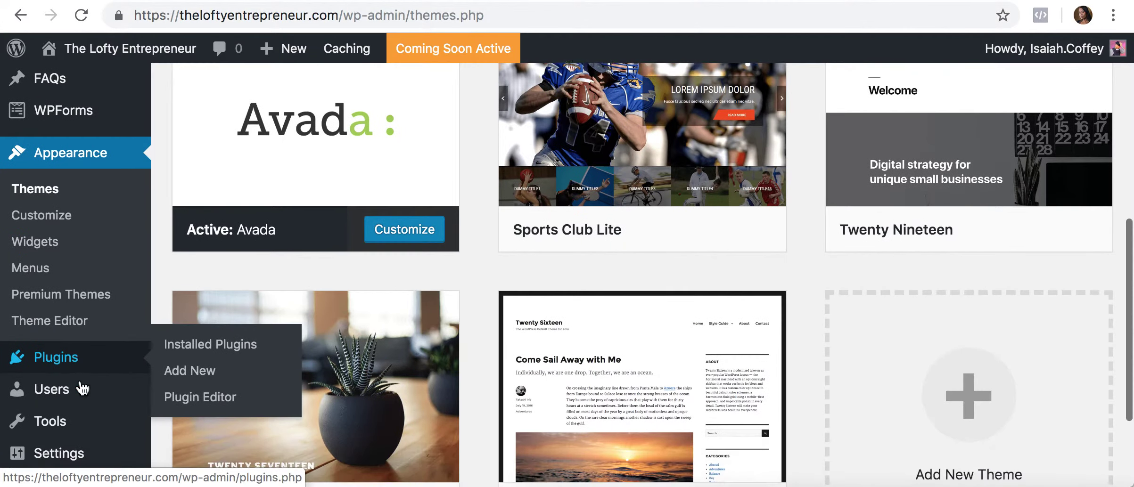
{"action": "left_click", "coordinate": [30, 267]}
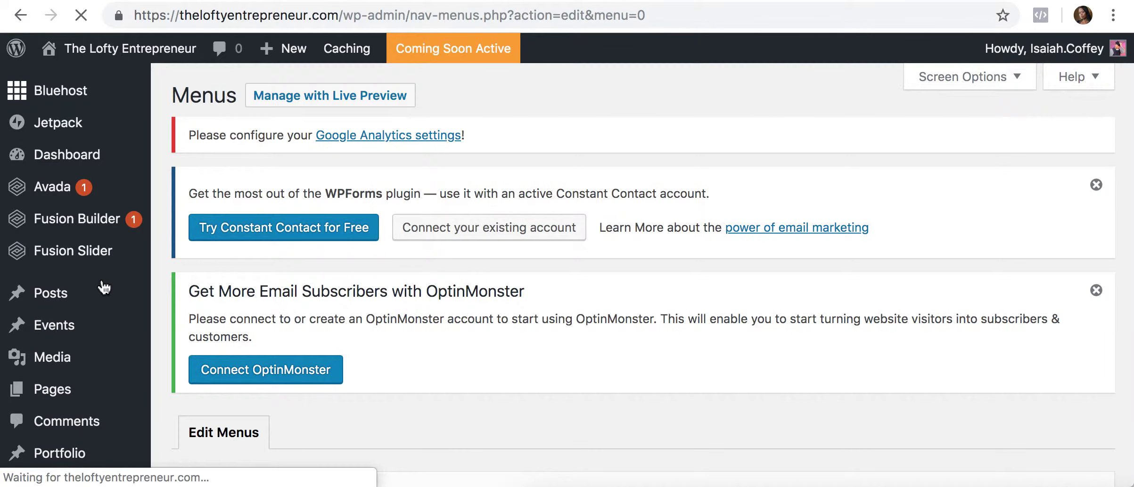
{"action": "scroll", "coordinate": [344, 390], "scroll_direction": "down", "scroll_amount": 2}
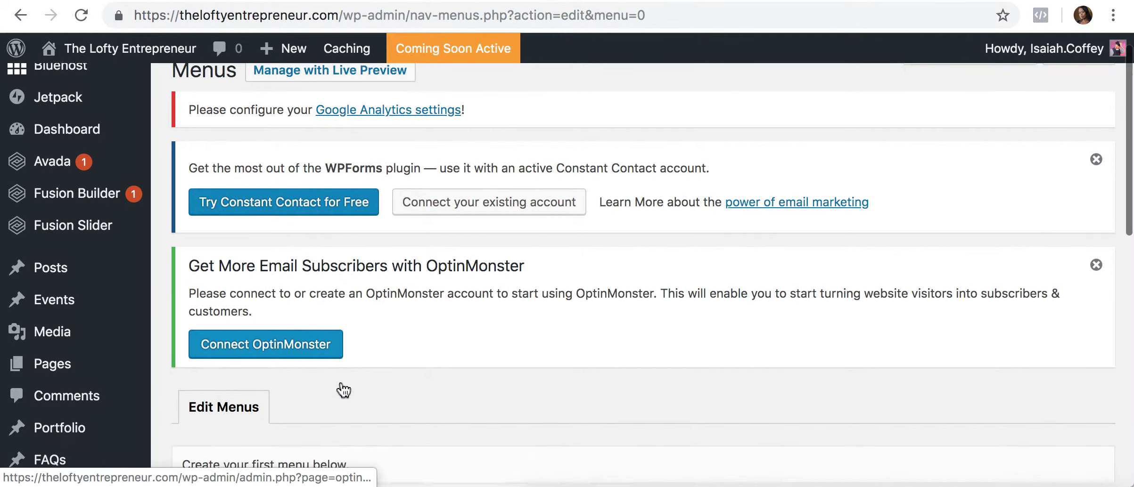
{"action": "scroll", "coordinate": [344, 391], "scroll_direction": "down", "scroll_amount": 5}
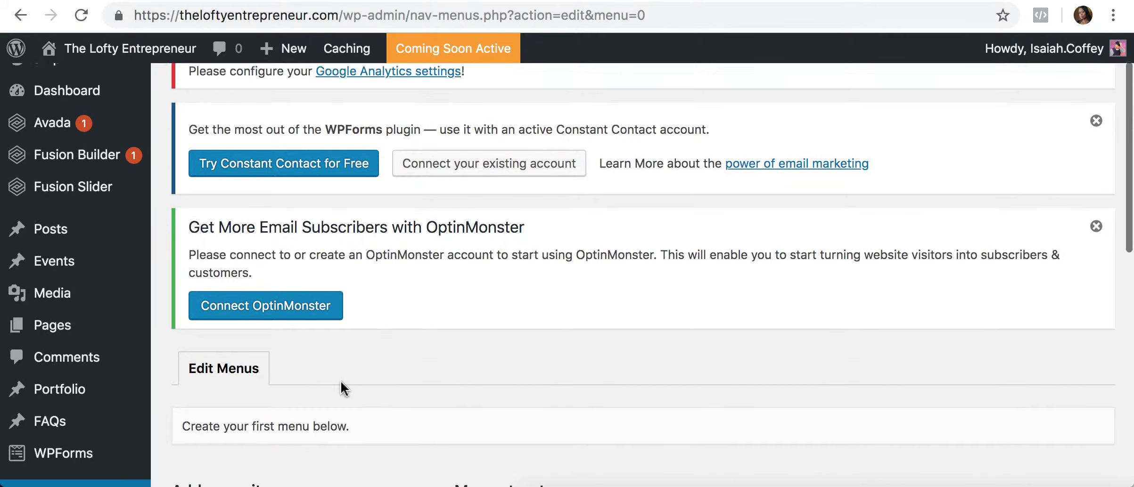
{"action": "scroll", "coordinate": [344, 390], "scroll_direction": "down", "scroll_amount": 6}
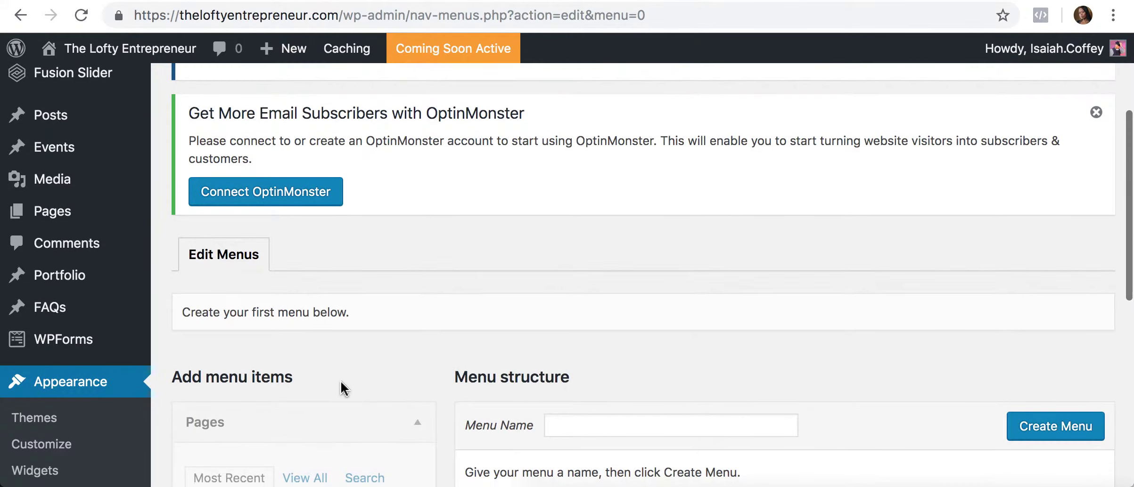
{"action": "scroll", "coordinate": [344, 390], "scroll_direction": "down", "scroll_amount": 2}
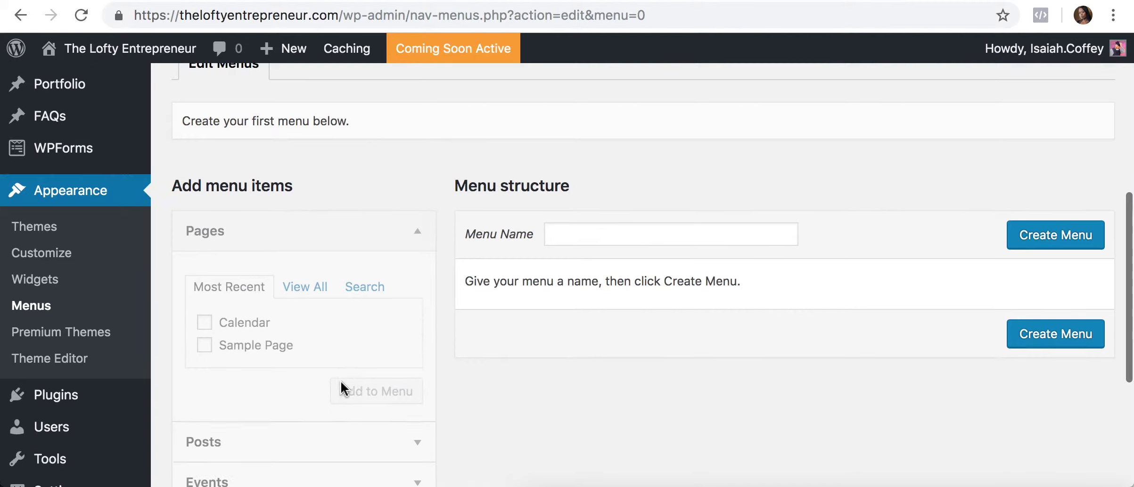
{"action": "scroll", "coordinate": [346, 390], "scroll_direction": "down", "scroll_amount": 1}
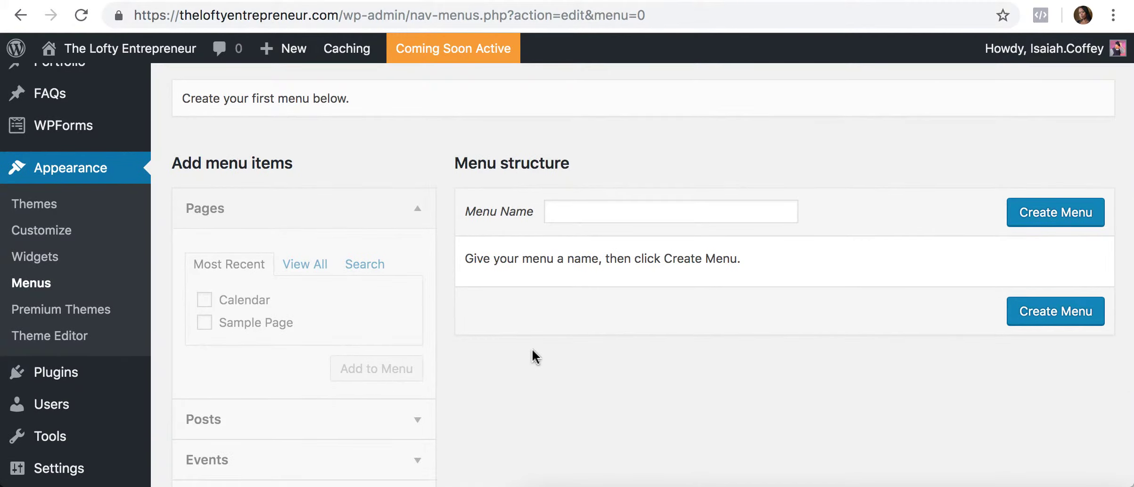
{"action": "left_click", "coordinate": [583, 215]}
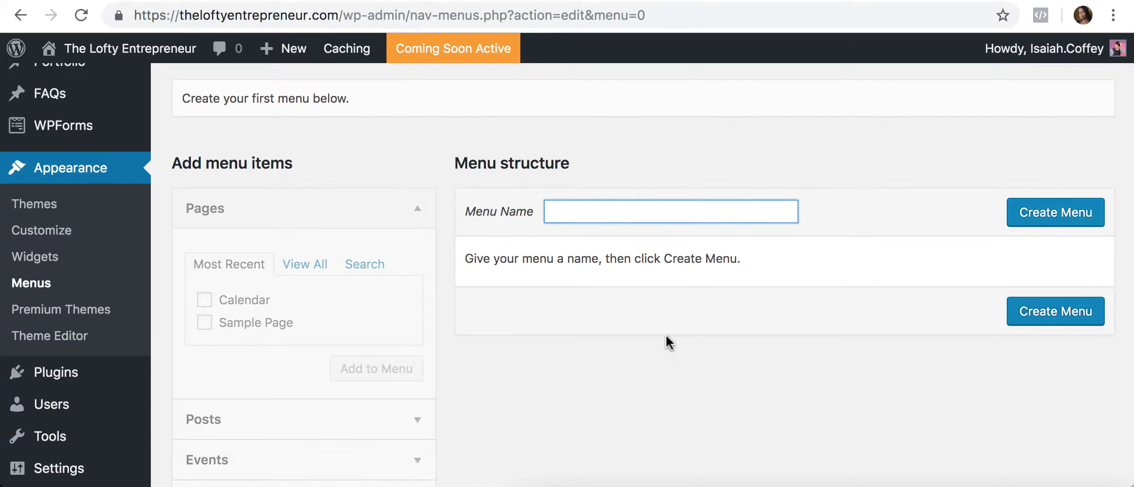
{"action": "left_click", "coordinate": [309, 265]}
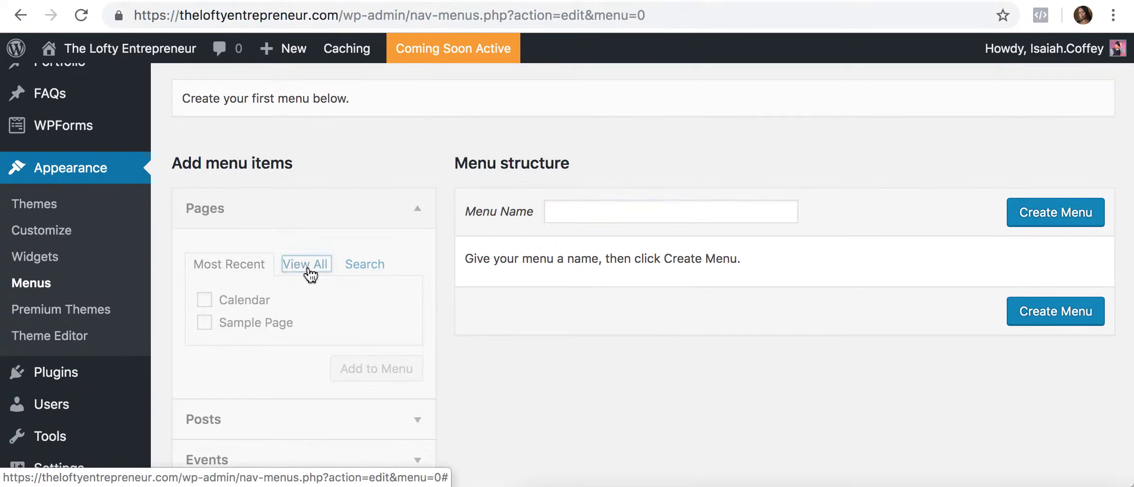
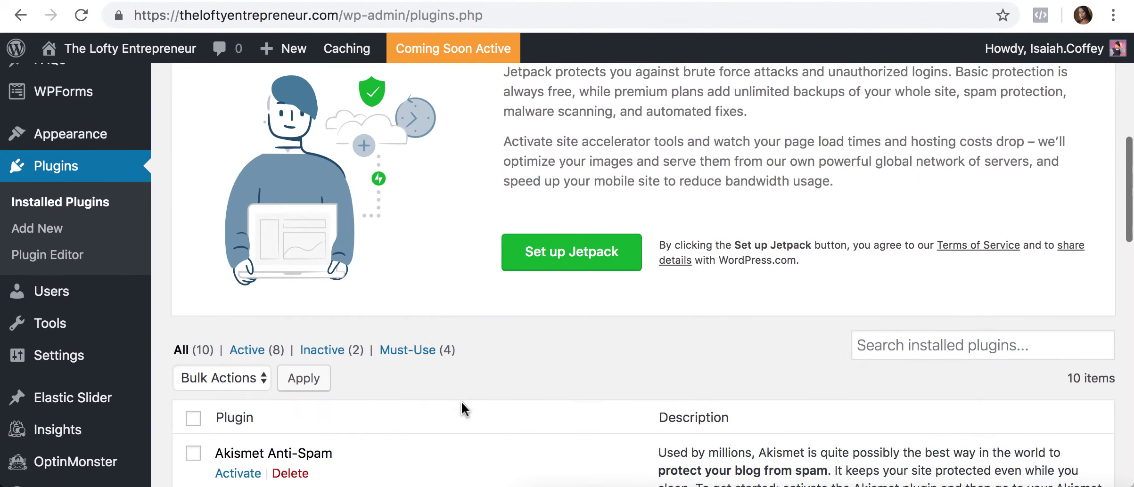
Review the list of installed plugins, including their descriptions and their activate, deactivate and delete options.
{"action": "scroll", "coordinate": [464, 409], "scroll_direction": "down", "scroll_amount": 1}
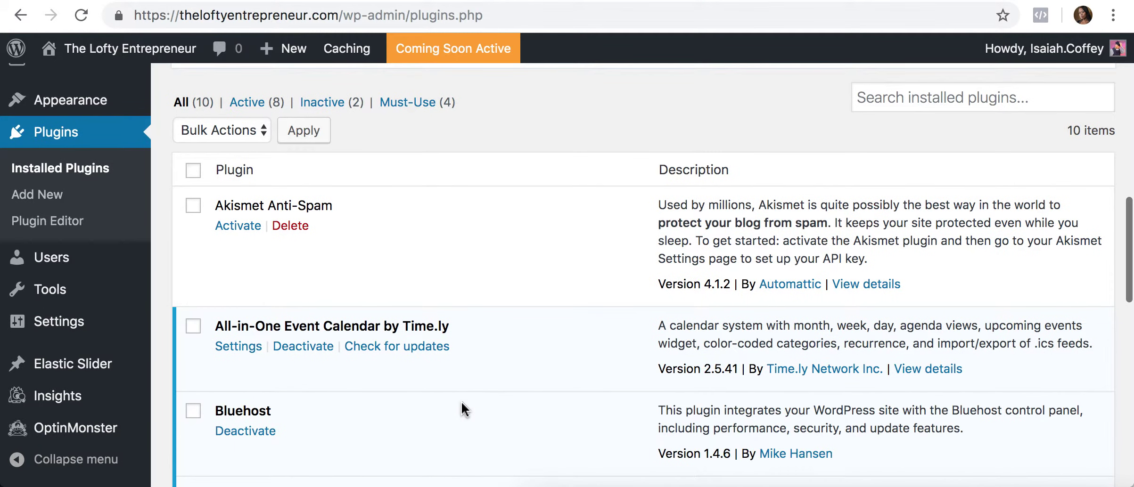
{"action": "scroll", "coordinate": [464, 409], "scroll_direction": "down", "scroll_amount": 1}
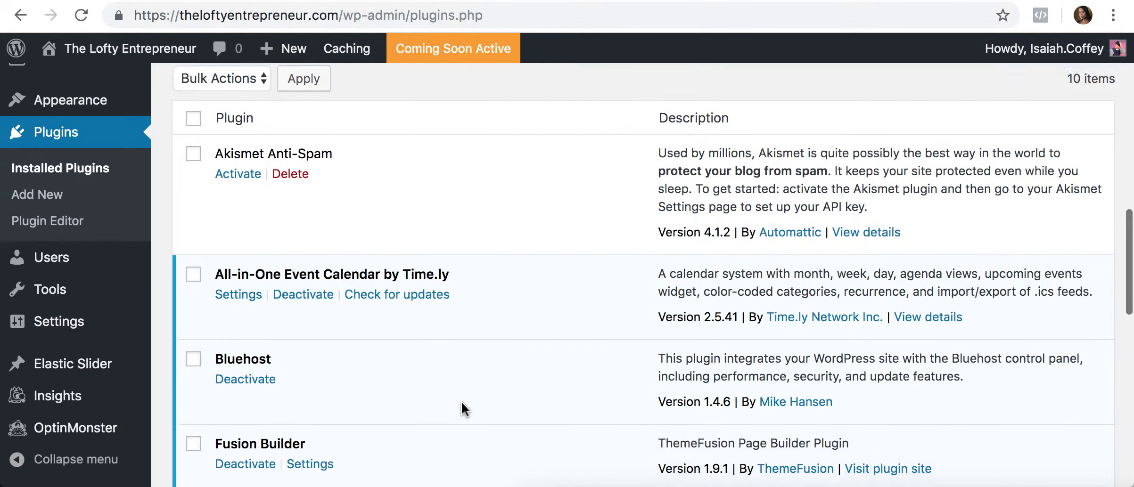
{"action": "scroll", "coordinate": [464, 409], "scroll_direction": "down", "scroll_amount": 4}
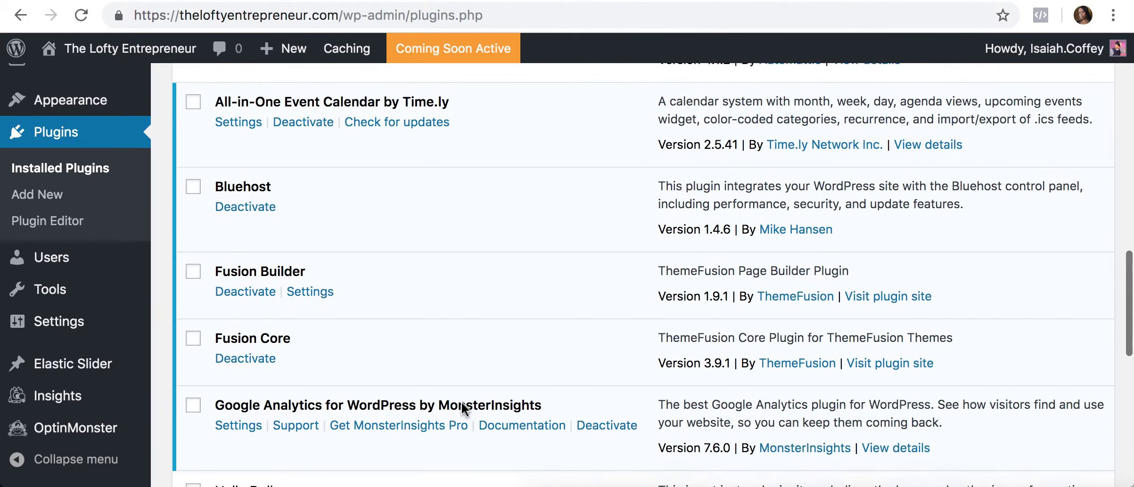
{"action": "scroll", "coordinate": [462, 403], "scroll_direction": "down", "scroll_amount": 4}
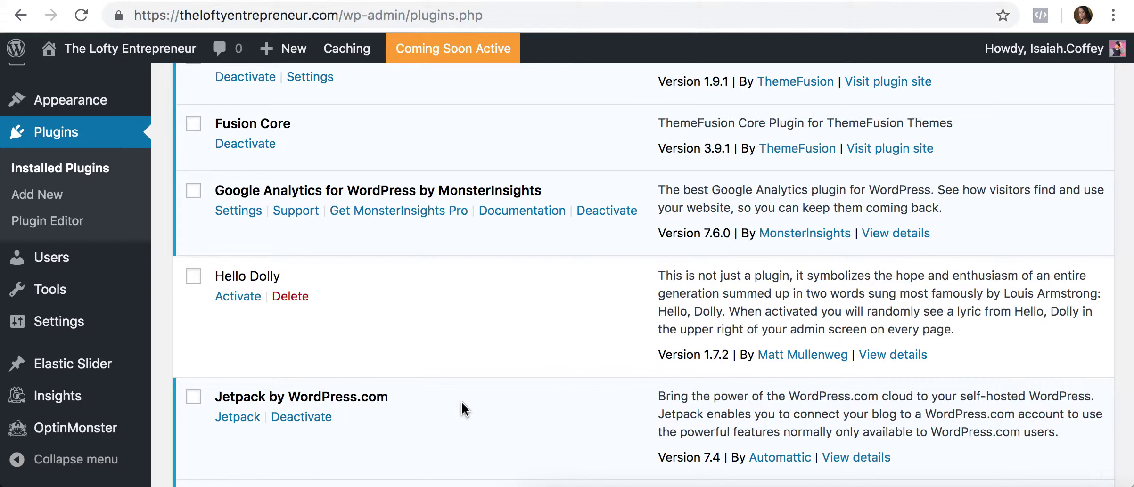
{"action": "scroll", "coordinate": [464, 409], "scroll_direction": "down", "scroll_amount": 2}
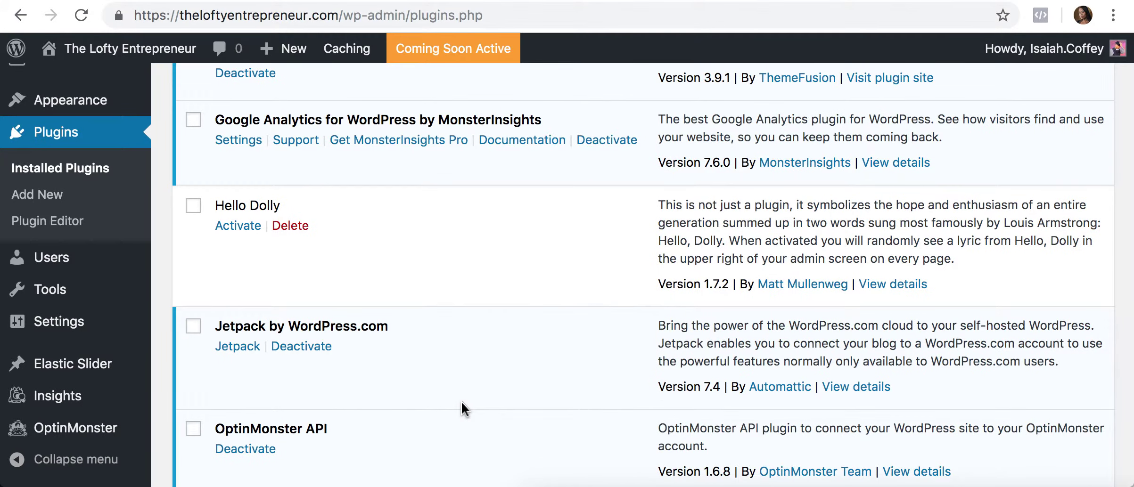
{"action": "scroll", "coordinate": [464, 409], "scroll_direction": "down", "scroll_amount": 2}
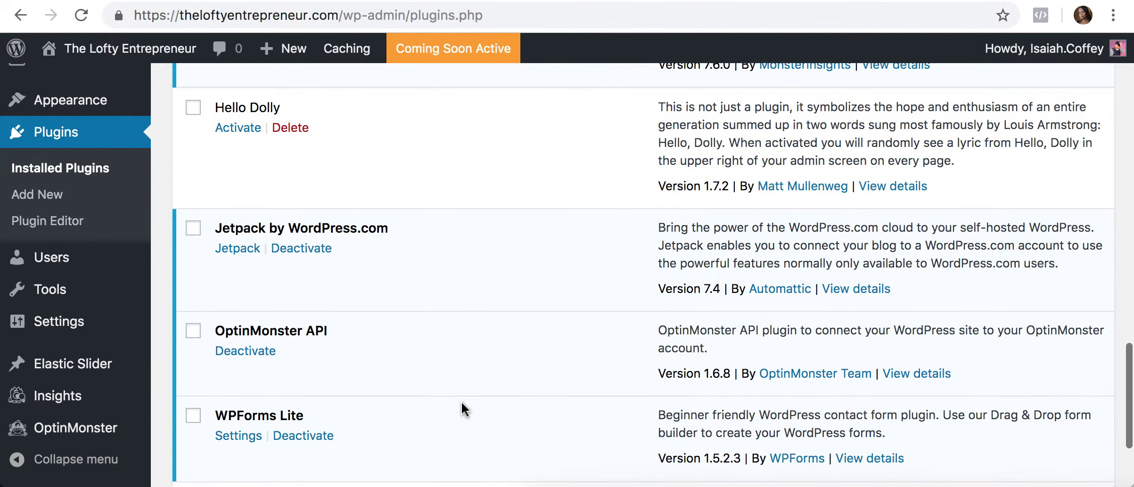
{"action": "scroll", "coordinate": [464, 409], "scroll_direction": "down", "scroll_amount": 3}
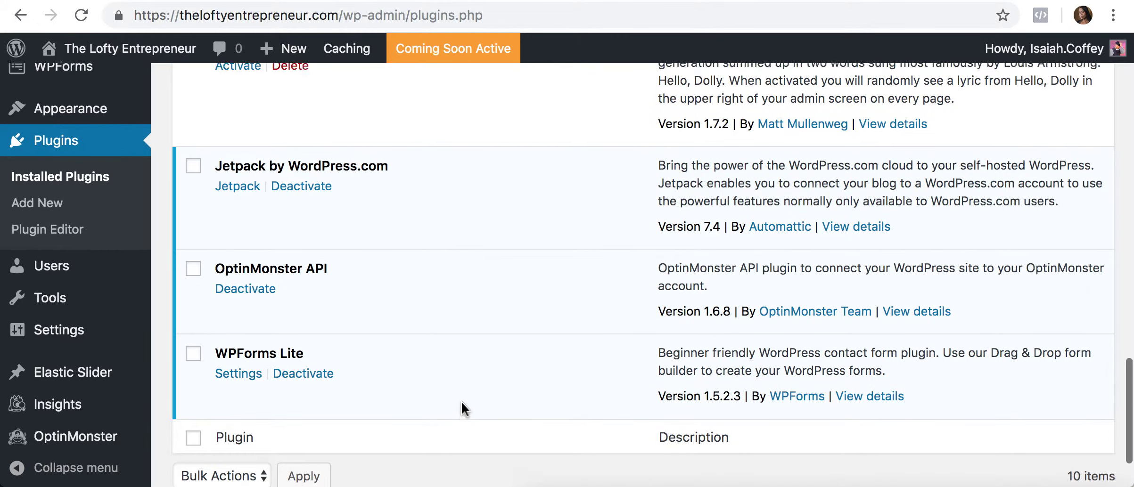
{"action": "scroll", "coordinate": [464, 409], "scroll_direction": "up", "scroll_amount": 1}
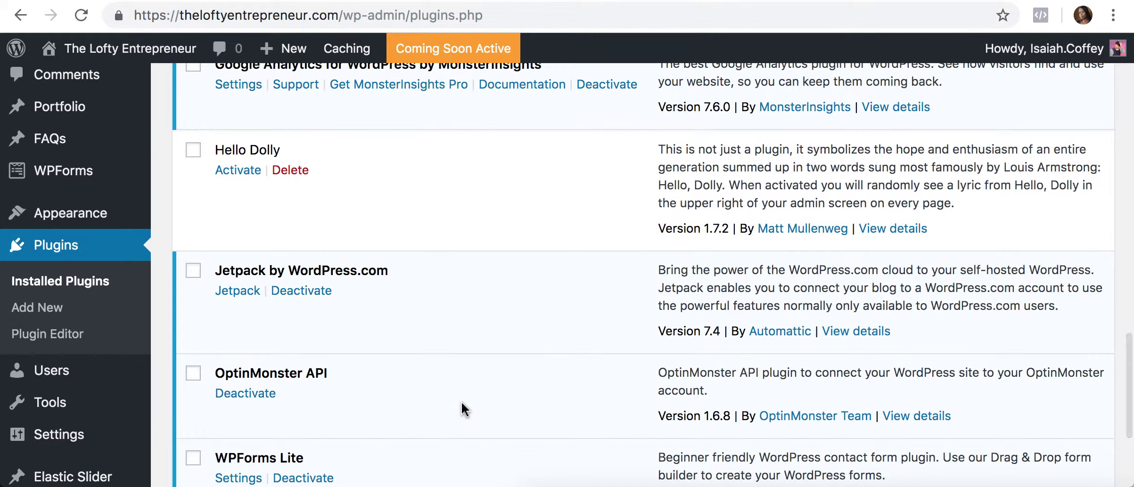
{"action": "scroll", "coordinate": [464, 409], "scroll_direction": "up", "scroll_amount": 4}
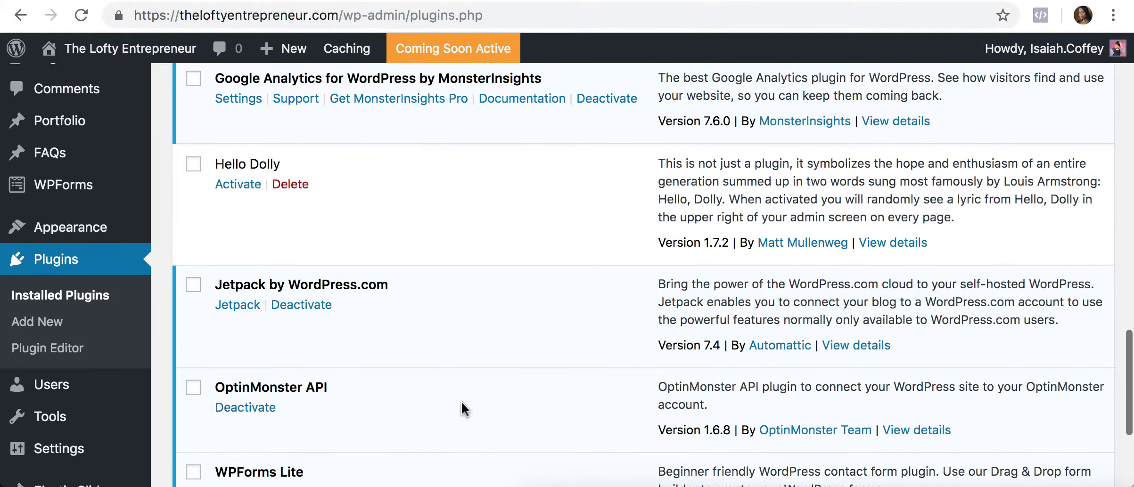
{"action": "scroll", "coordinate": [463, 408], "scroll_direction": "up", "scroll_amount": 1}
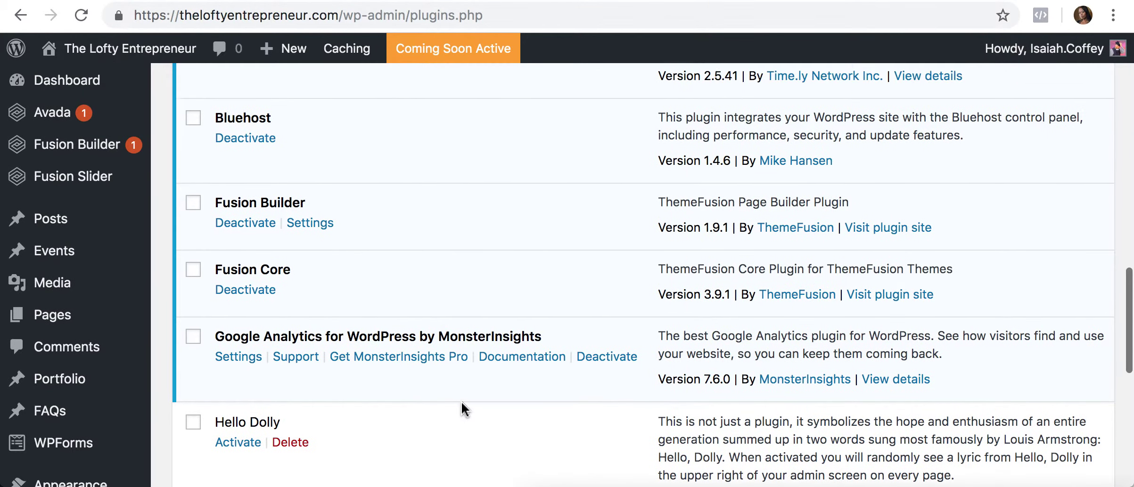
{"action": "scroll", "coordinate": [245, 203], "scroll_direction": "up", "scroll_amount": 4}
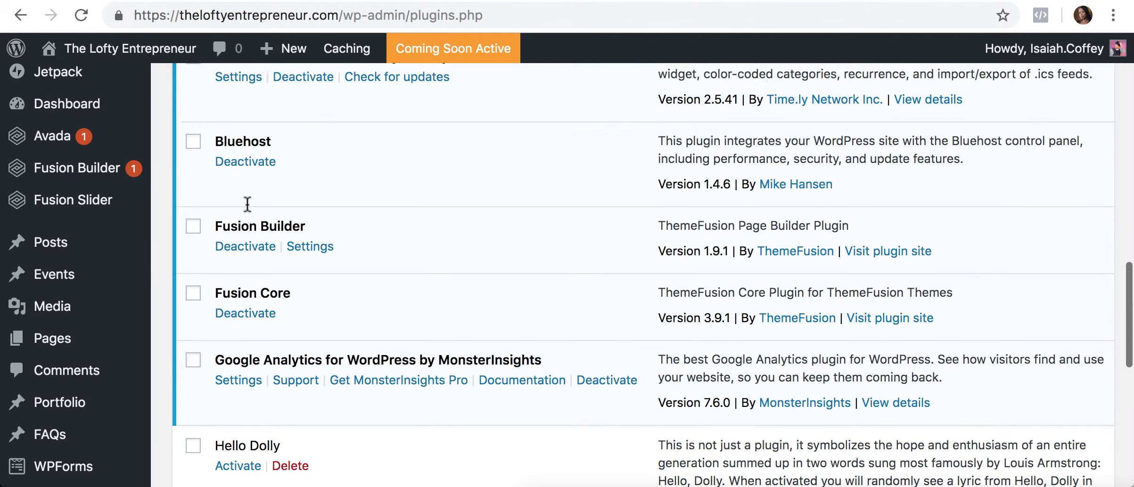
{"action": "scroll", "coordinate": [247, 204], "scroll_direction": "up", "scroll_amount": 1}
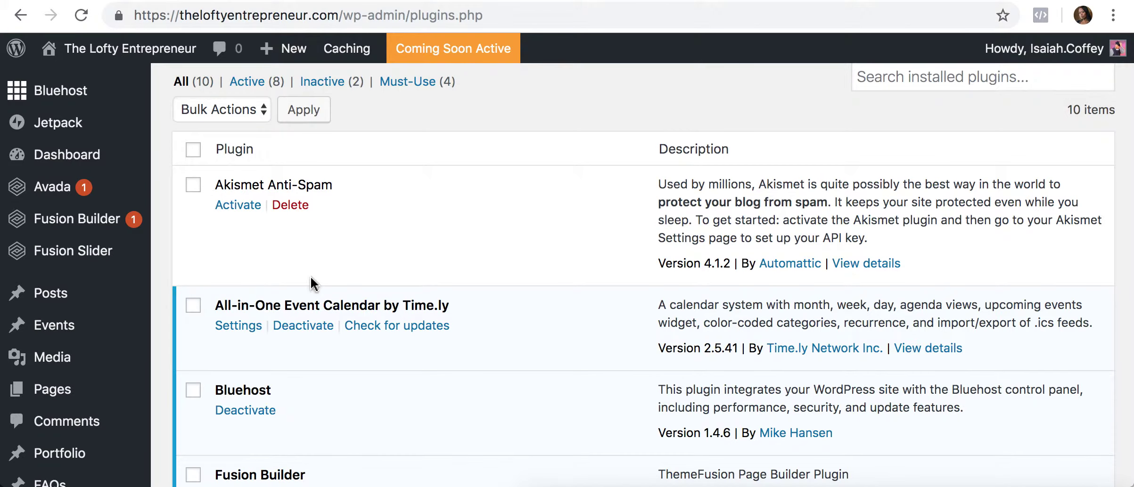
{"action": "scroll", "coordinate": [311, 283], "scroll_direction": "up", "scroll_amount": 5}
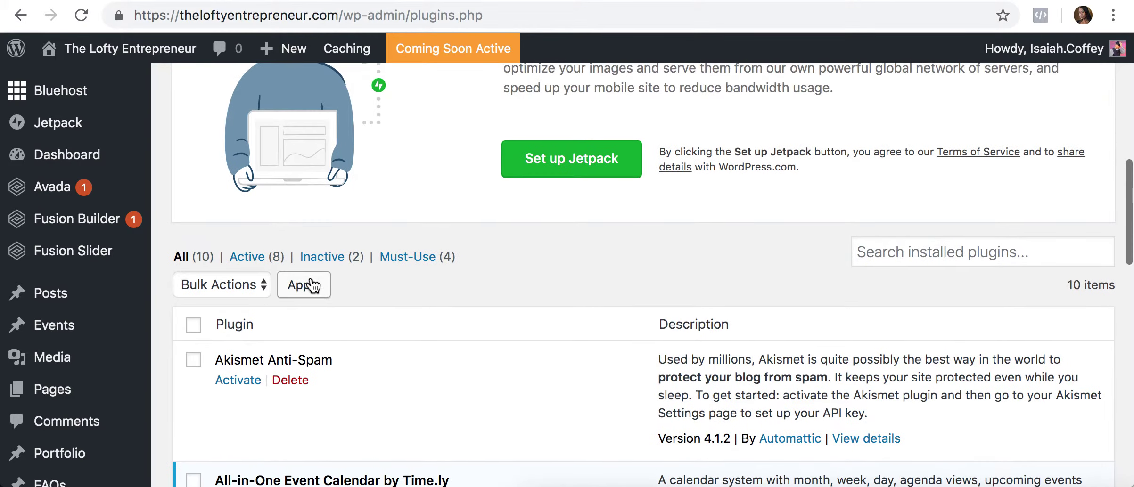
{"action": "scroll", "coordinate": [311, 285], "scroll_direction": "up", "scroll_amount": 10}
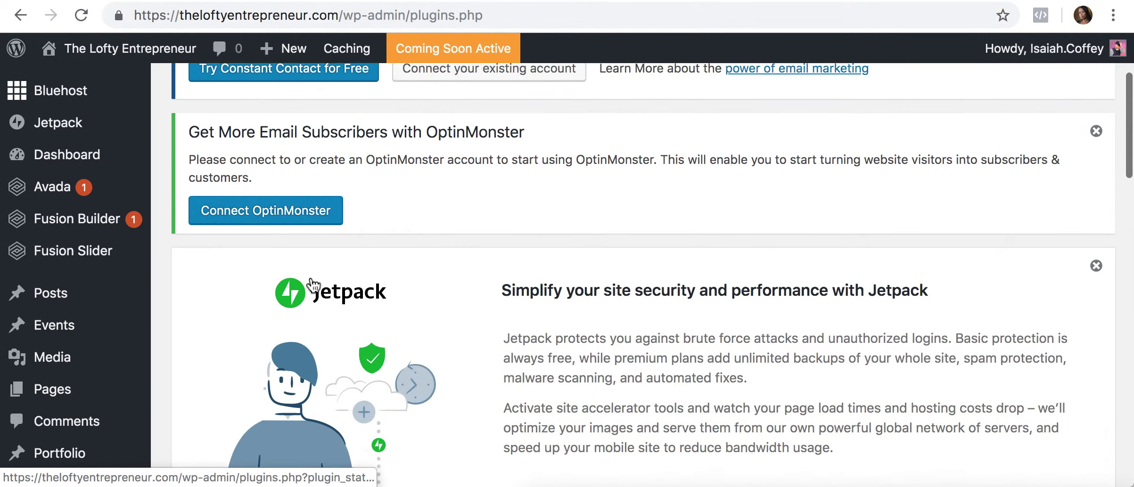
{"action": "scroll", "coordinate": [313, 285], "scroll_direction": "up", "scroll_amount": 4}
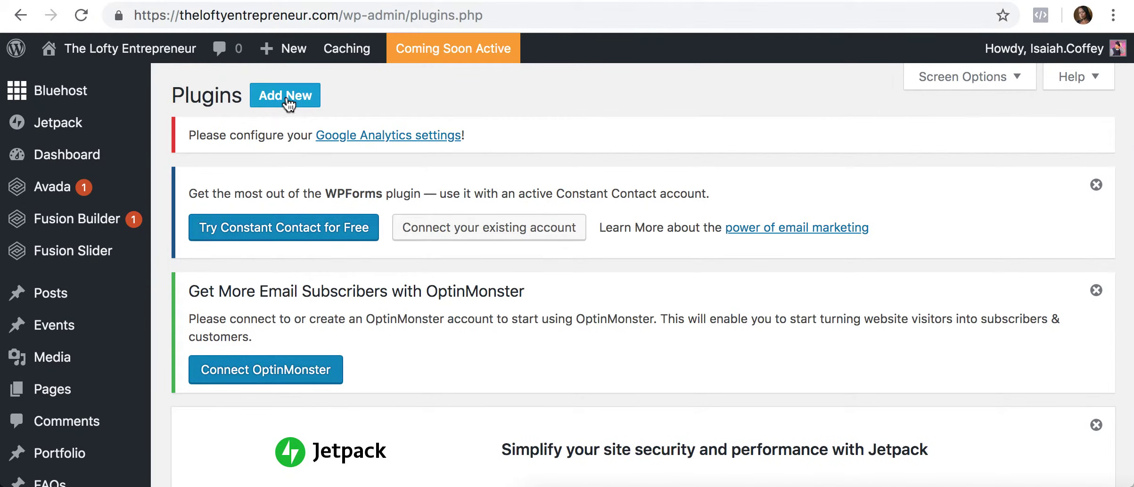
Go to the Add Plugins page and look at its Featured and Favorites plugin sections.
{"action": "scroll", "coordinate": [126, 342], "scroll_direction": "down", "scroll_amount": 5}
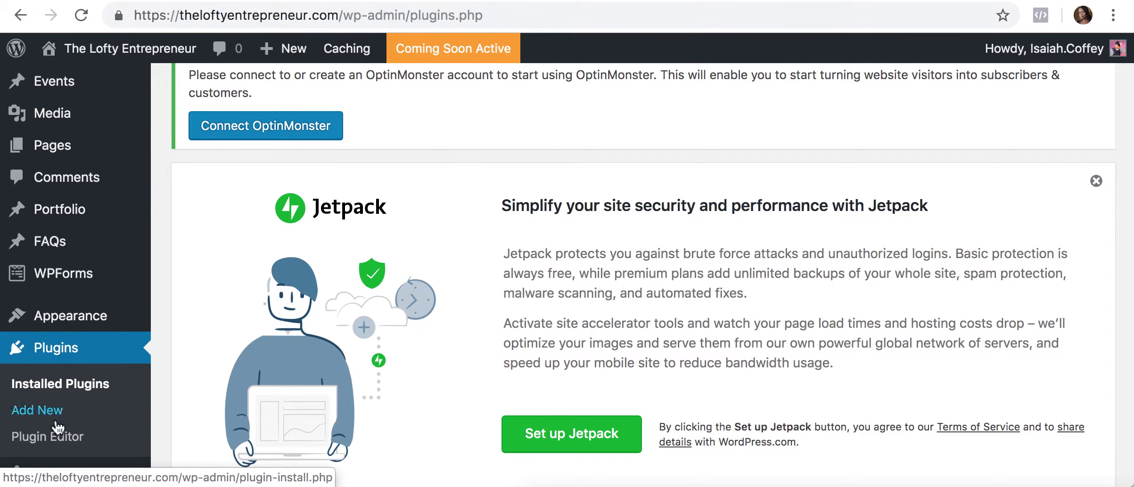
{"action": "left_click", "coordinate": [57, 417]}
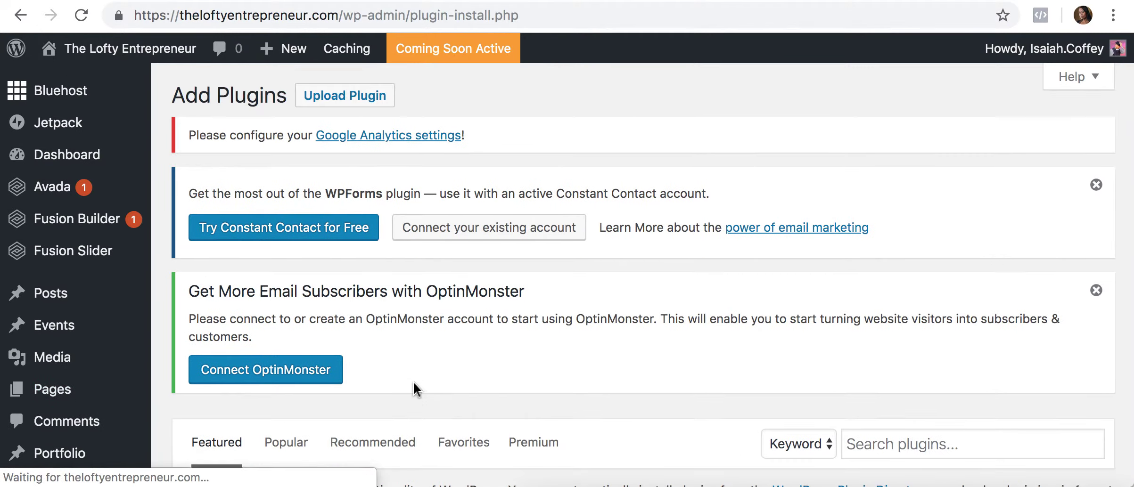
{"action": "scroll", "coordinate": [413, 381], "scroll_direction": "down", "scroll_amount": 3}
{"action": "scroll", "coordinate": [412, 381], "scroll_direction": "down", "scroll_amount": 1}
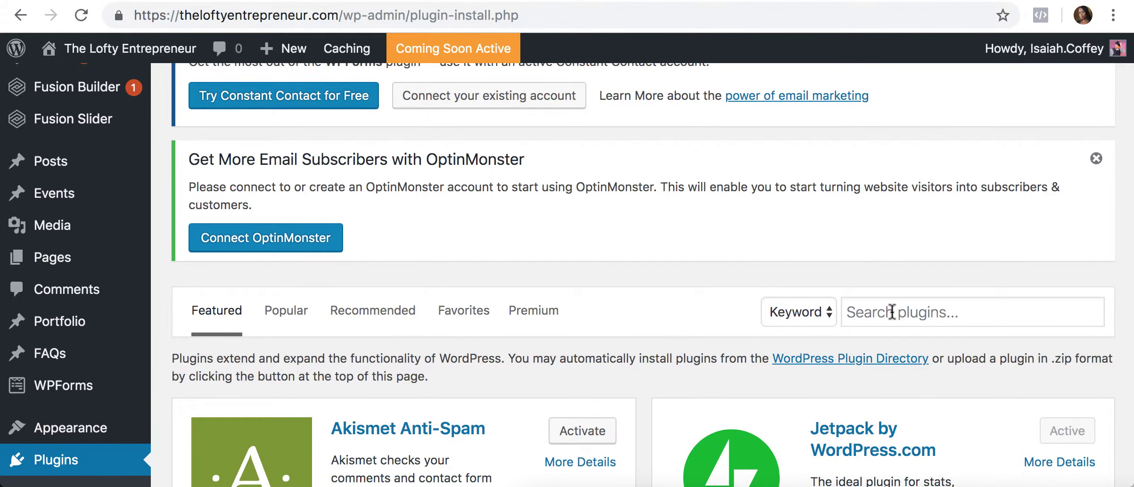
{"action": "left_click", "coordinate": [460, 313]}
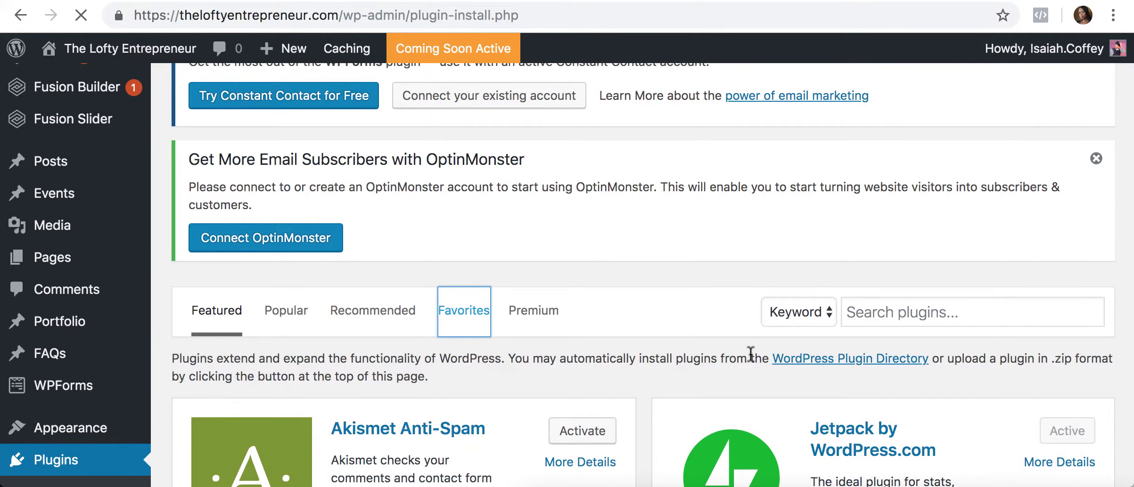
{"action": "scroll", "coordinate": [750, 354], "scroll_direction": "down", "scroll_amount": 5}
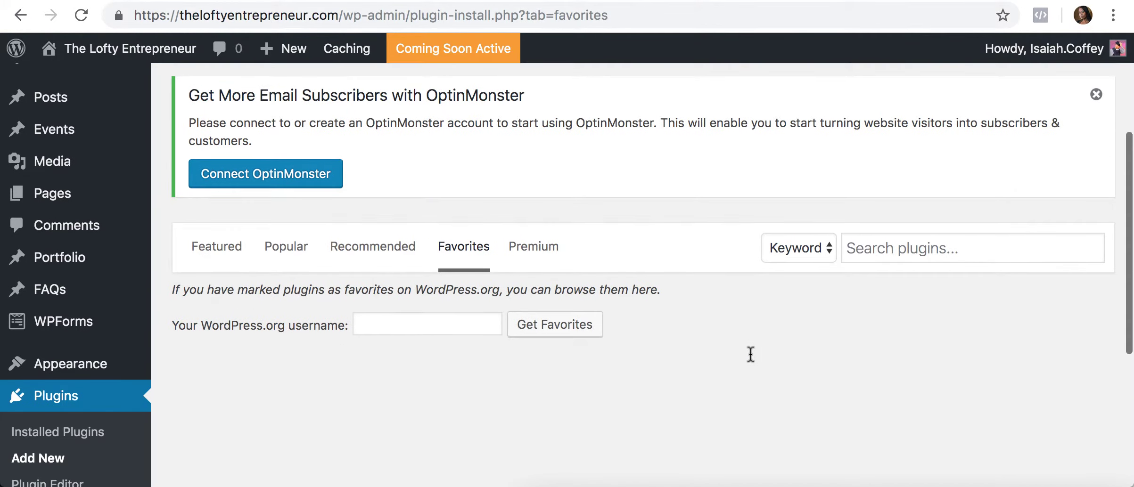
{"action": "scroll", "coordinate": [750, 354], "scroll_direction": "up", "scroll_amount": 1}
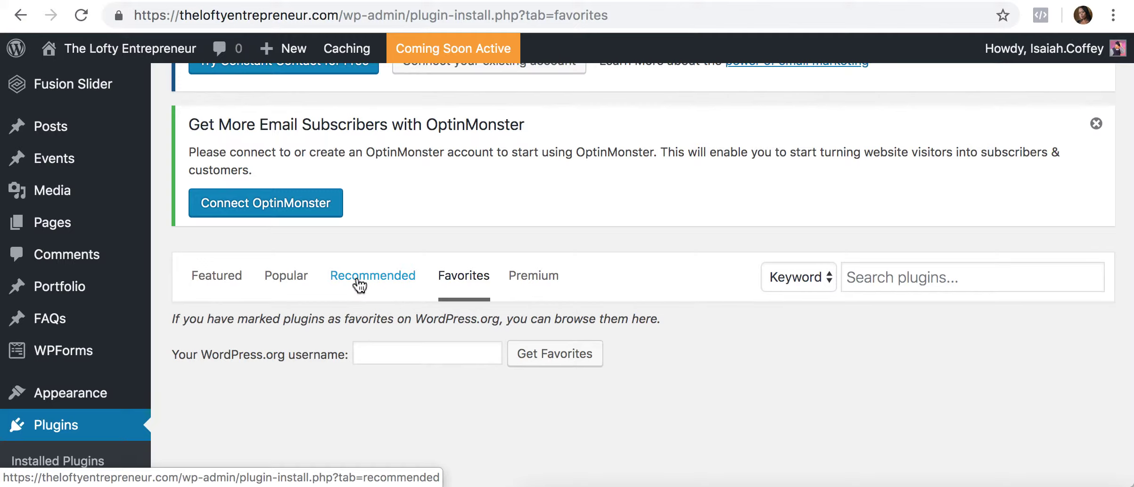
Browse the Popular section of the Add Plugins page, looking at the ratings and installation figures of the listed plugins.
{"action": "left_click", "coordinate": [292, 283]}
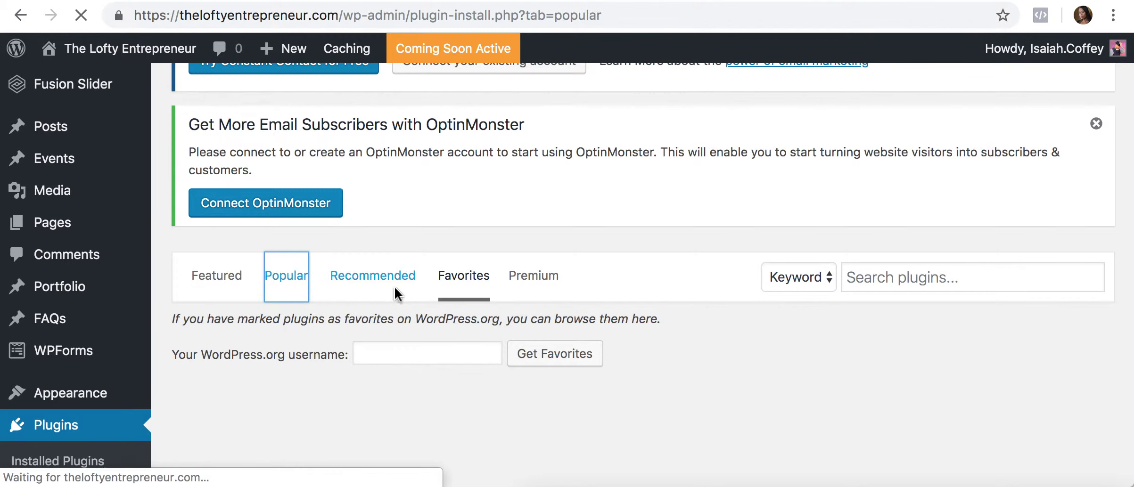
{"action": "scroll", "coordinate": [453, 349], "scroll_direction": "down", "scroll_amount": 3}
{"action": "scroll", "coordinate": [452, 350], "scroll_direction": "down", "scroll_amount": 5}
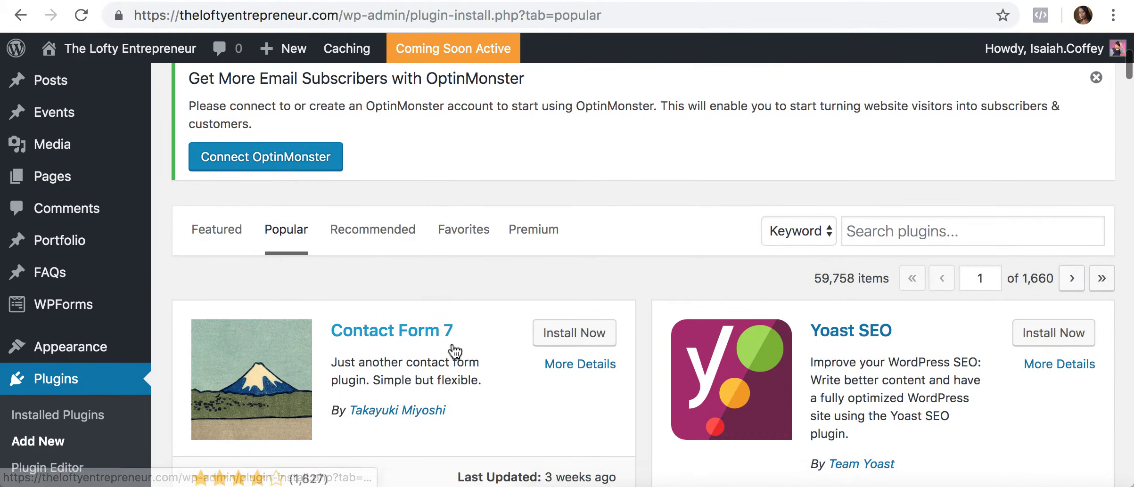
{"action": "scroll", "coordinate": [452, 344], "scroll_direction": "down", "scroll_amount": 1}
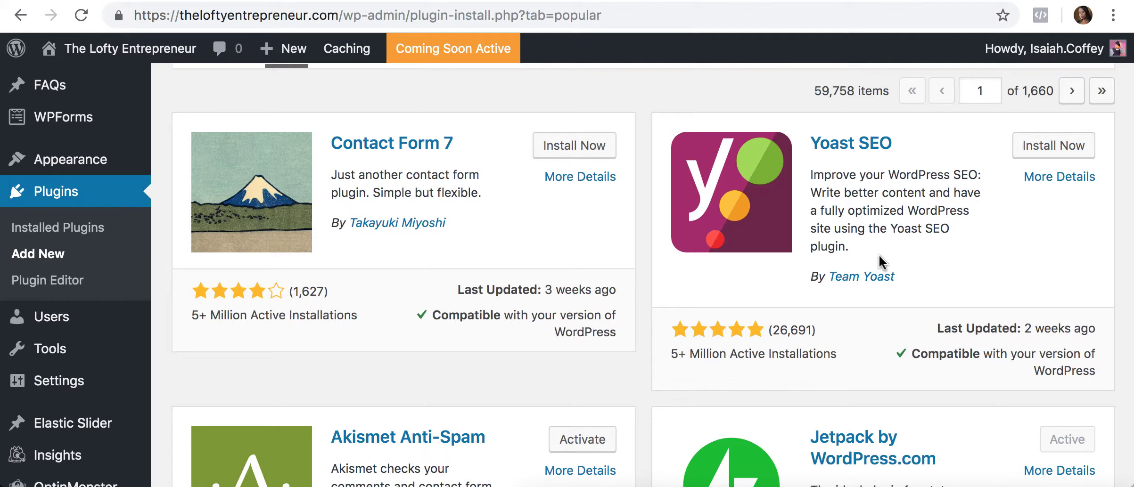
Open the Yoast SEO plugin's details and read its description, version, compatibility, ratings and contributors.
{"action": "left_click", "coordinate": [1049, 180]}
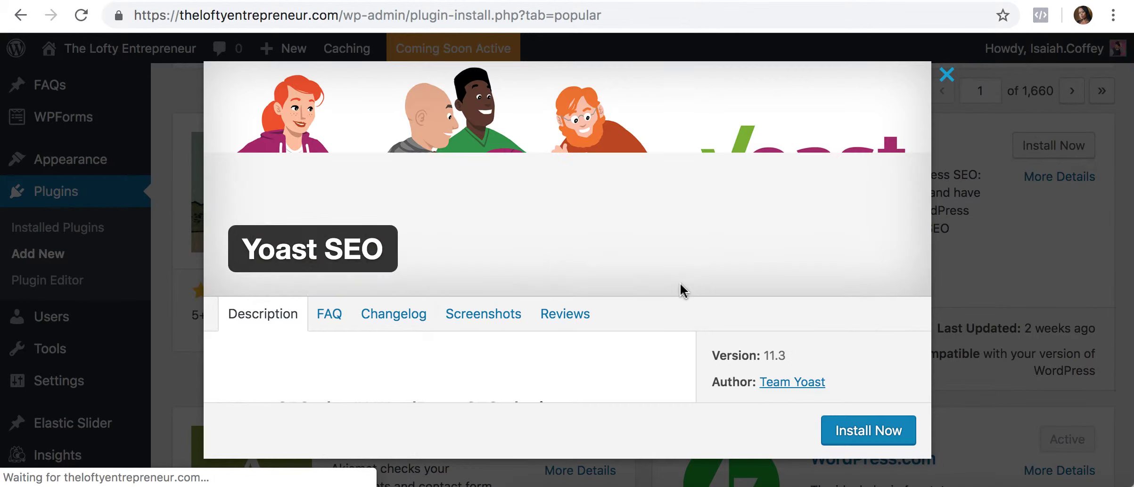
{"action": "scroll", "coordinate": [582, 377], "scroll_direction": "down", "scroll_amount": 5}
{"action": "scroll", "coordinate": [582, 377], "scroll_direction": "down", "scroll_amount": 3}
{"action": "scroll", "coordinate": [582, 377], "scroll_direction": "down", "scroll_amount": 2}
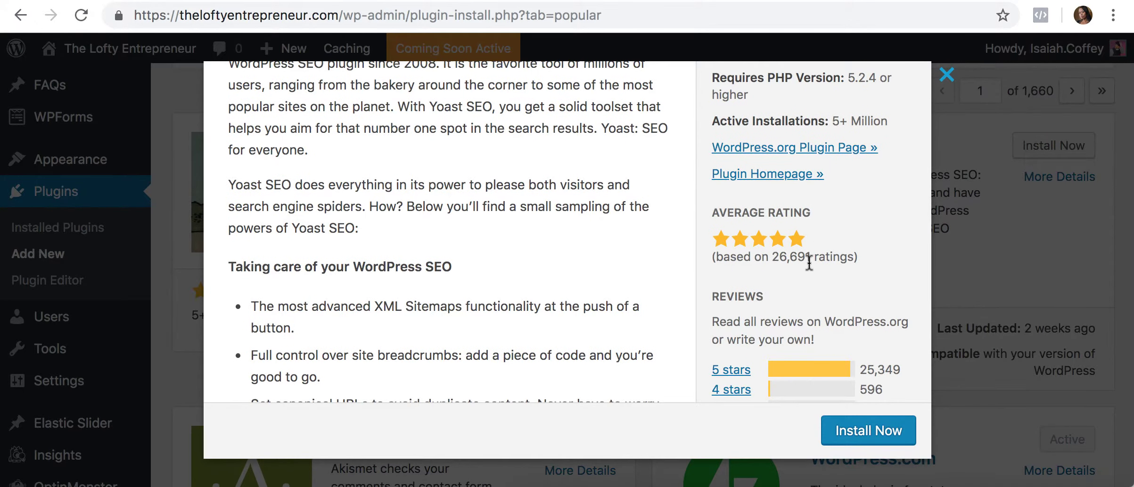
{"action": "scroll", "coordinate": [809, 263], "scroll_direction": "down", "scroll_amount": 1}
{"action": "scroll", "coordinate": [821, 238], "scroll_direction": "down", "scroll_amount": 2}
{"action": "scroll", "coordinate": [821, 235], "scroll_direction": "down", "scroll_amount": 5}
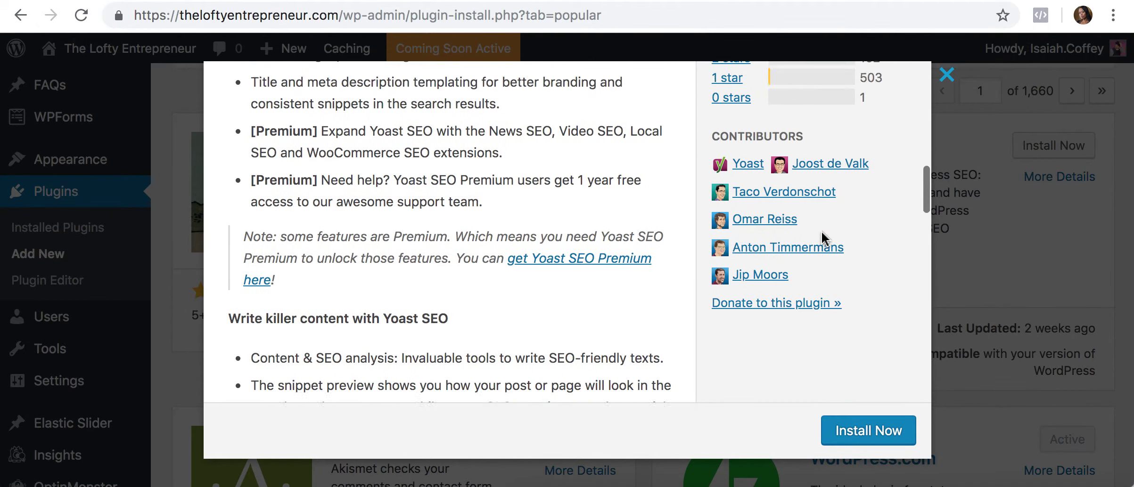
{"action": "scroll", "coordinate": [821, 237], "scroll_direction": "up", "scroll_amount": 10}
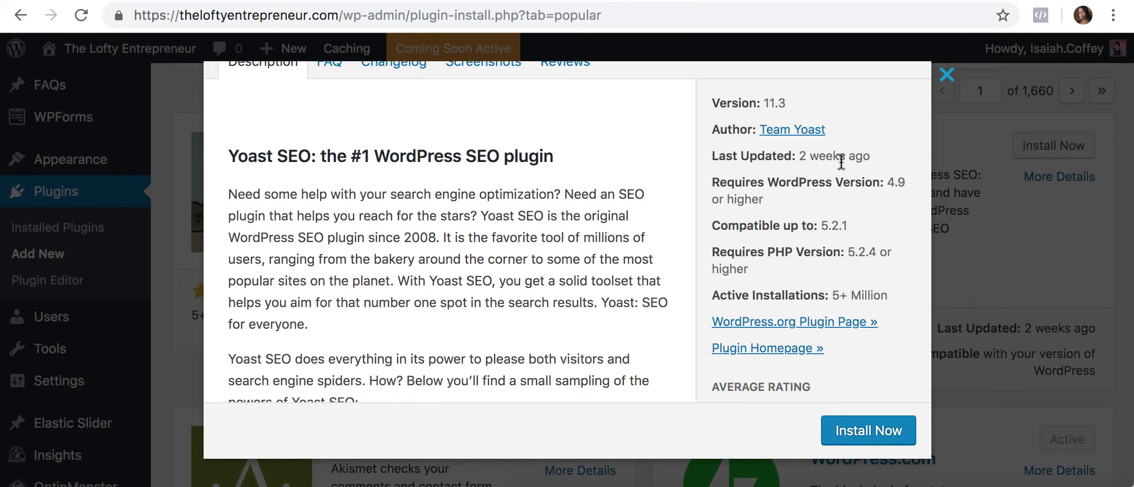
{"action": "scroll", "coordinate": [845, 172], "scroll_direction": "up", "scroll_amount": 5}
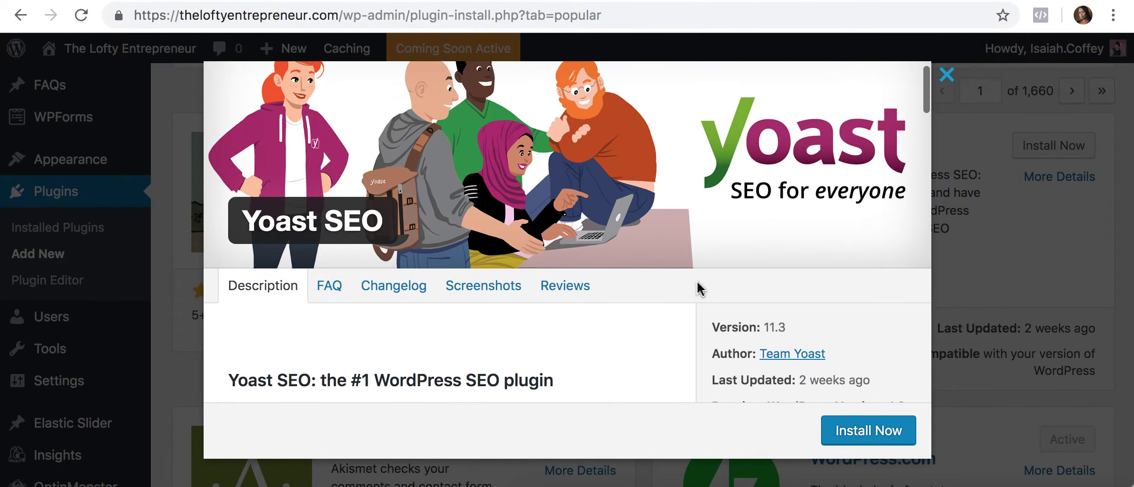
View the Yoast SEO plugin's screenshots, including the meta box and focus keyphrase analysis, and close its details.
{"action": "left_click", "coordinate": [502, 290]}
{"action": "scroll", "coordinate": [499, 367], "scroll_direction": "down", "scroll_amount": 4}
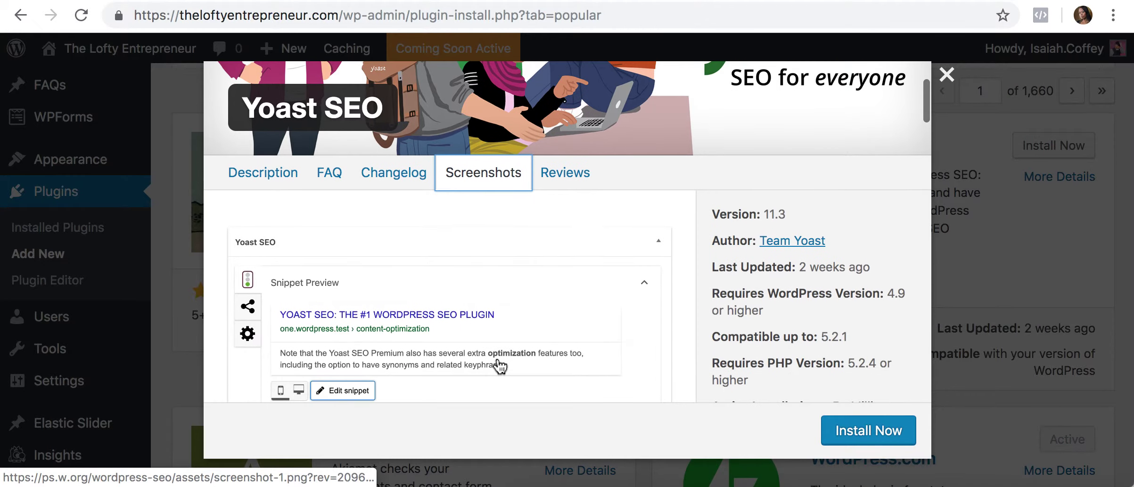
{"action": "scroll", "coordinate": [500, 366], "scroll_direction": "down", "scroll_amount": 3}
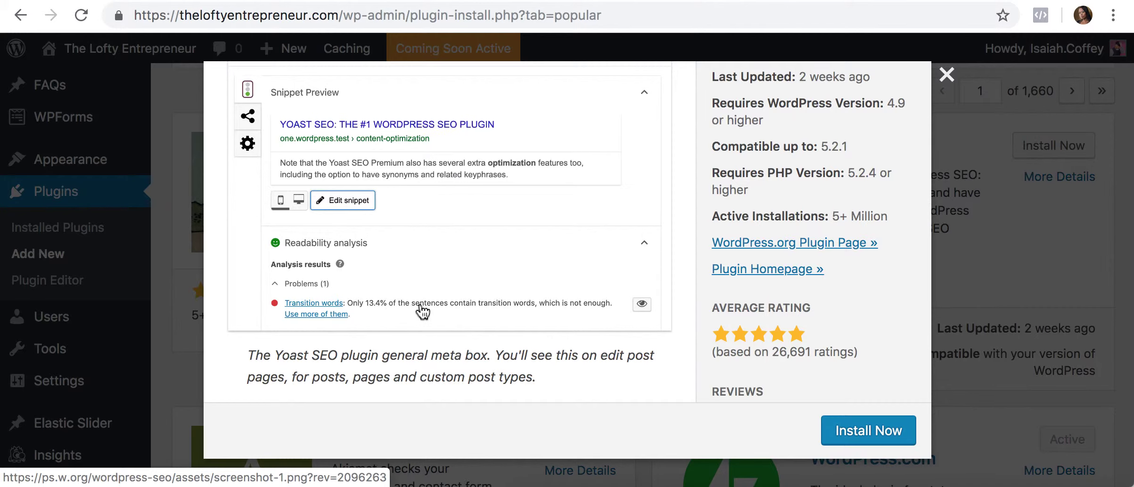
{"action": "scroll", "coordinate": [423, 311], "scroll_direction": "down", "scroll_amount": 7}
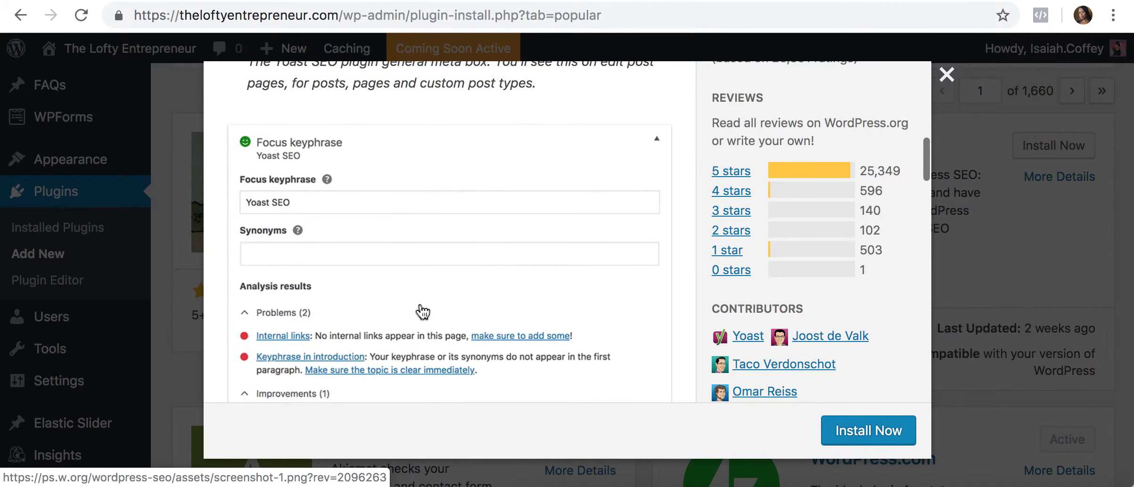
{"action": "scroll", "coordinate": [422, 311], "scroll_direction": "down", "scroll_amount": 1}
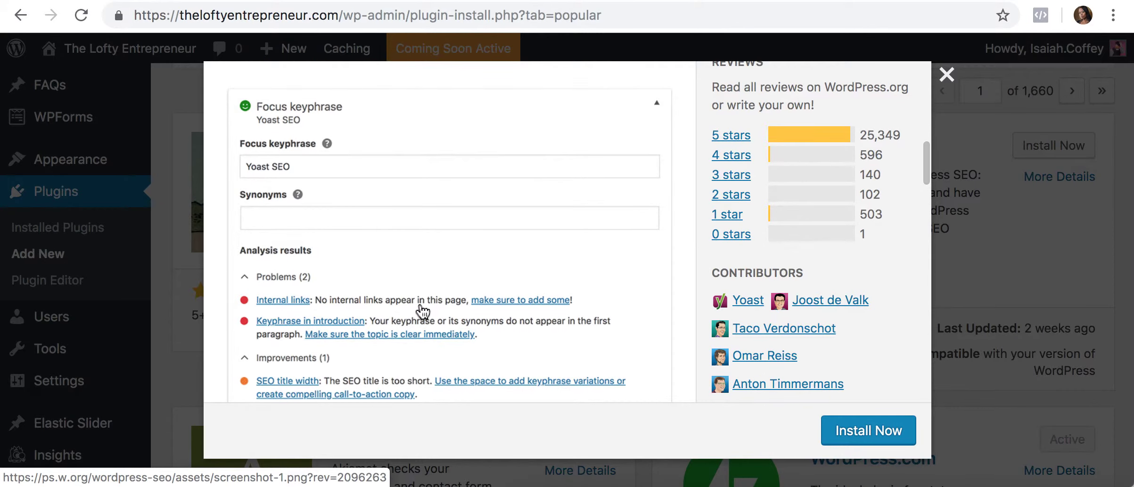
{"action": "scroll", "coordinate": [422, 311], "scroll_direction": "down", "scroll_amount": 3}
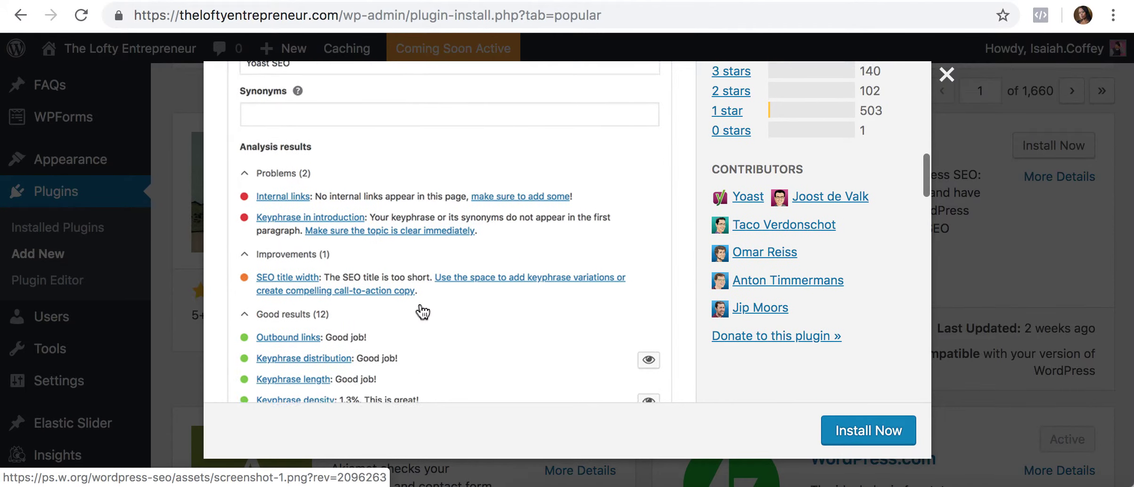
{"action": "scroll", "coordinate": [423, 311], "scroll_direction": "down", "scroll_amount": 2}
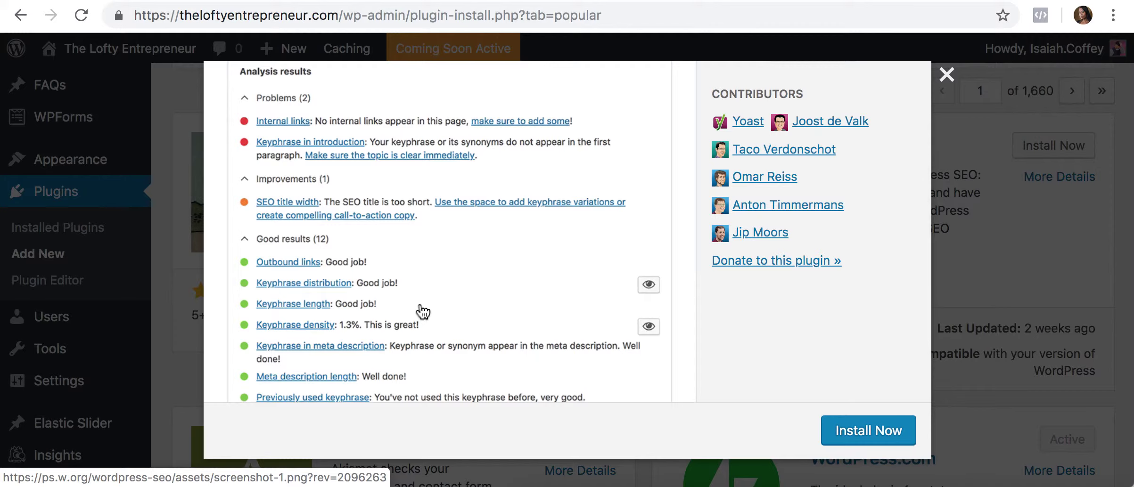
{"action": "left_click", "coordinate": [946, 75]}
Install the Yoast SEO plugin from the popular plugins and activate it.
{"action": "scroll", "coordinate": [830, 322], "scroll_direction": "up", "scroll_amount": 3}
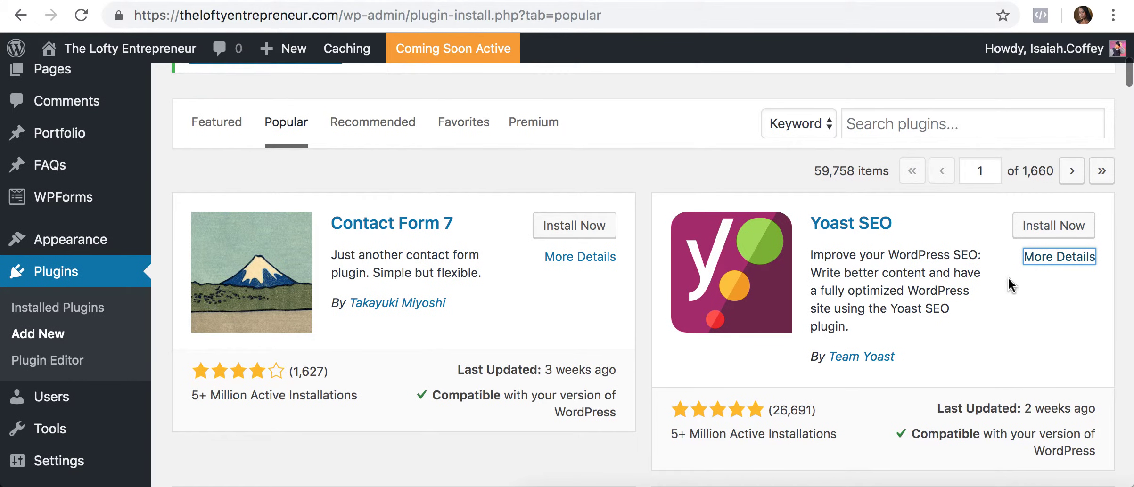
{"action": "left_click", "coordinate": [1037, 228]}
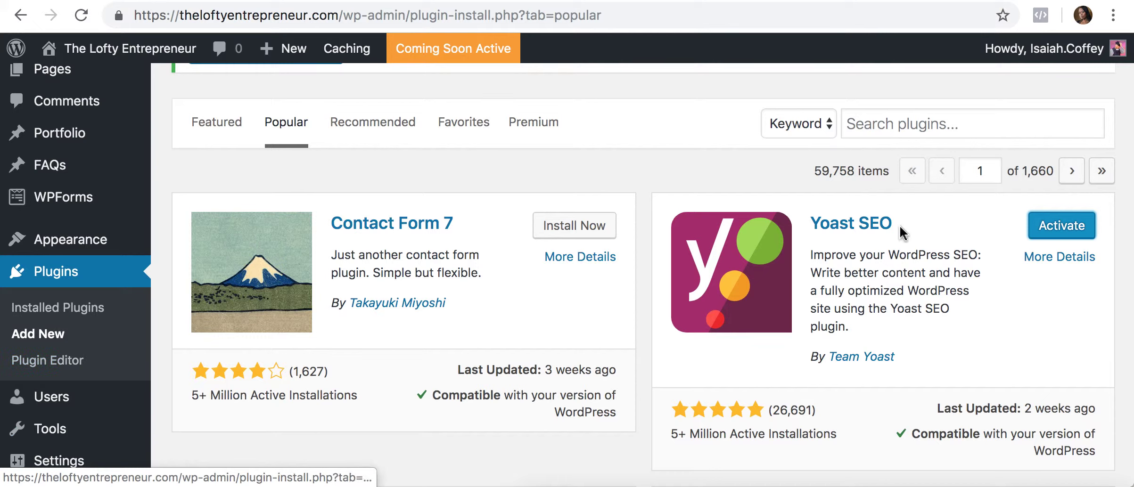
{"action": "left_click", "coordinate": [1080, 231]}
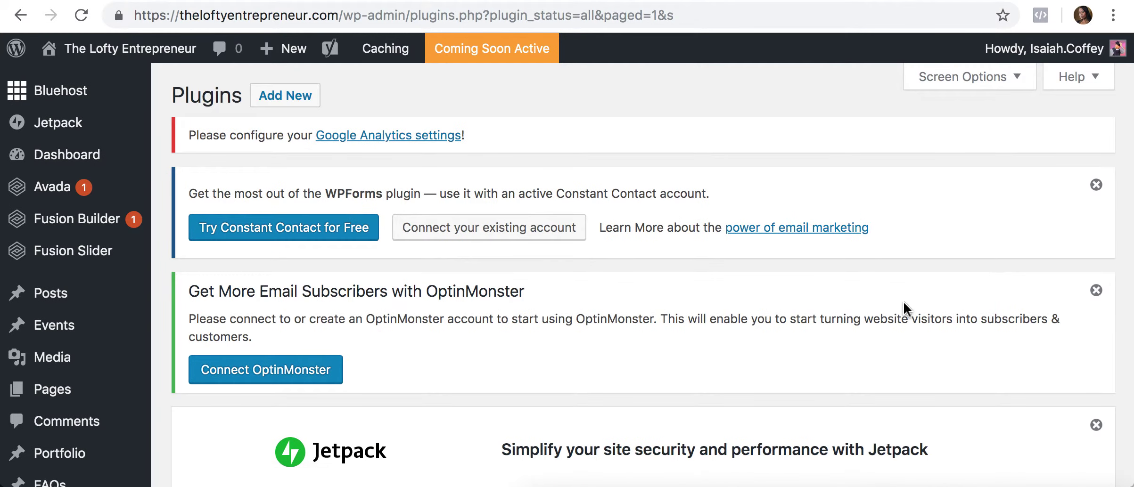
Review the installed plugins, including the Yoast SEO entry and its options, and examine the admin sections that plugins provide, such as SEO and Insights.
{"action": "scroll", "coordinate": [799, 362], "scroll_direction": "down", "scroll_amount": 5}
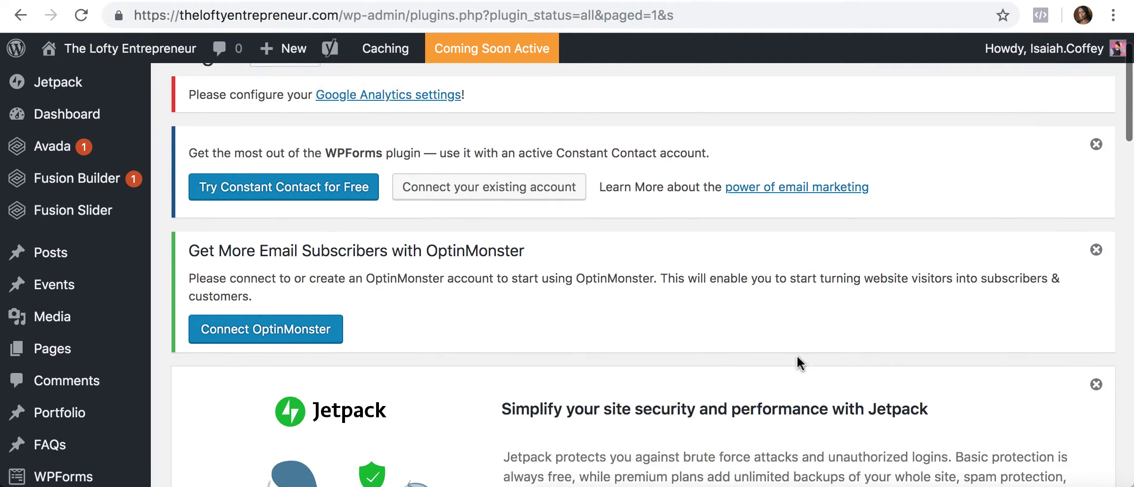
{"action": "scroll", "coordinate": [797, 363], "scroll_direction": "down", "scroll_amount": 7}
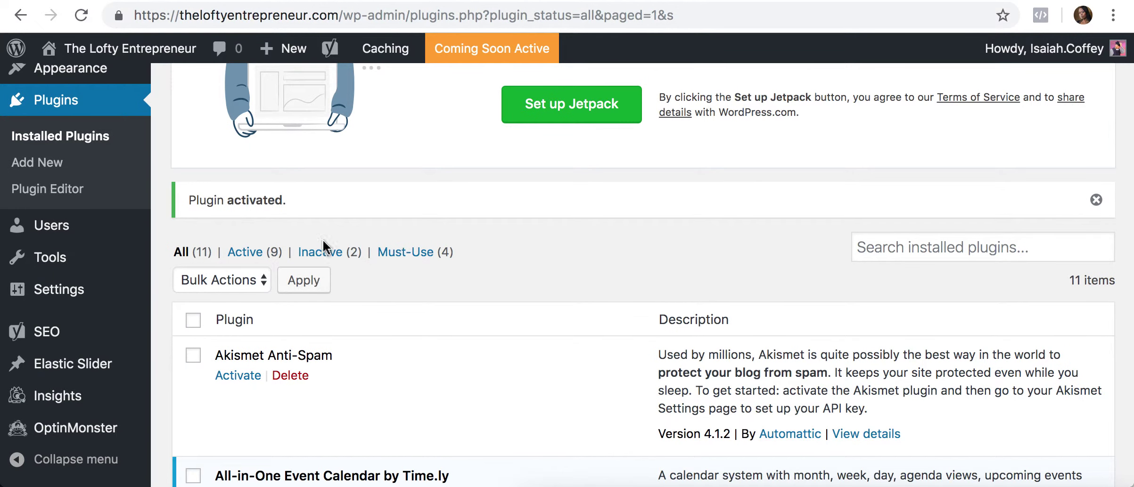
{"action": "scroll", "coordinate": [394, 321], "scroll_direction": "down", "scroll_amount": 8}
{"action": "scroll", "coordinate": [395, 391], "scroll_direction": "down", "scroll_amount": 15}
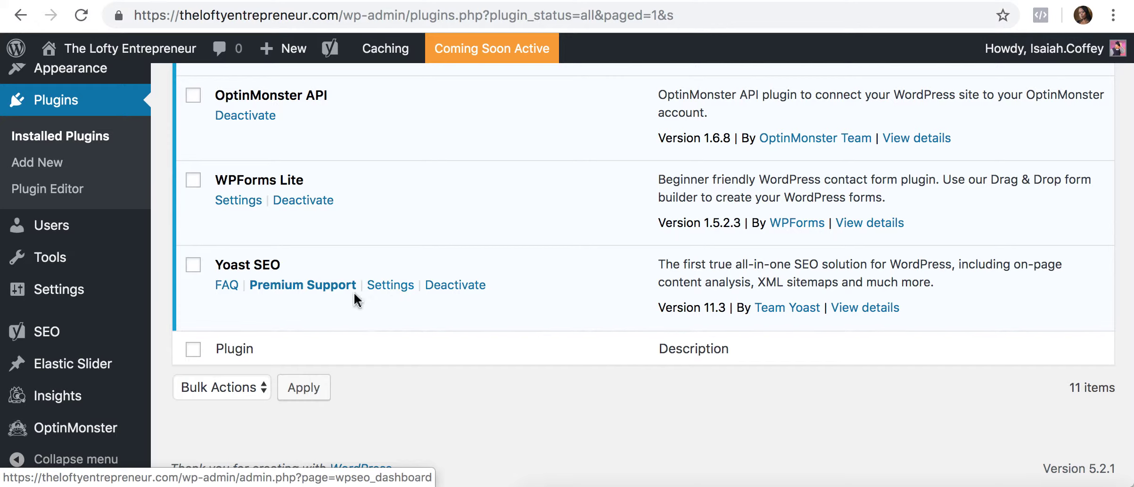
{"action": "mouse_move", "coordinate": [41, 337]}
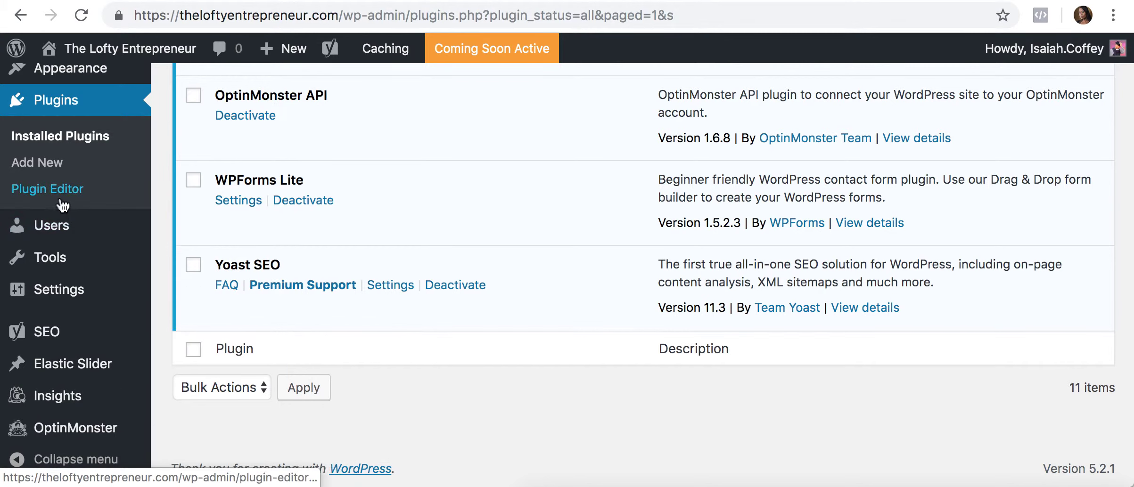
{"action": "mouse_move", "coordinate": [53, 398]}
{"action": "scroll", "coordinate": [53, 399], "scroll_direction": "down", "scroll_amount": 1}
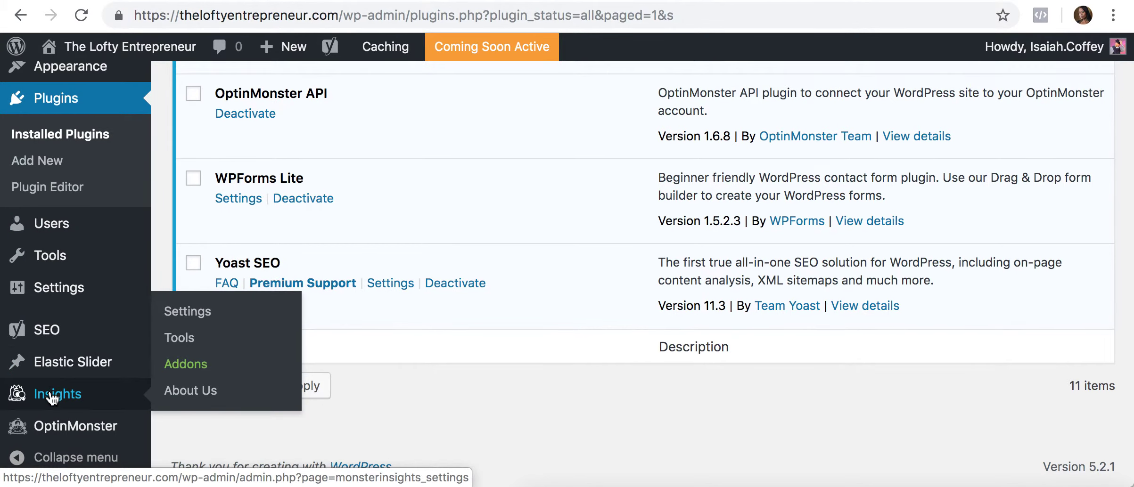
{"action": "mouse_move", "coordinate": [53, 268]}
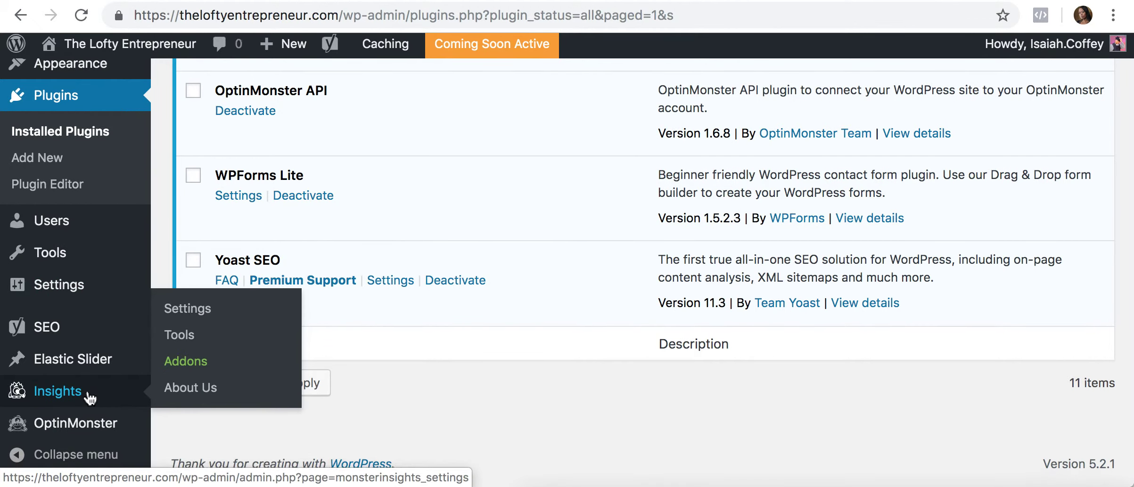
{"action": "scroll", "coordinate": [90, 399], "scroll_direction": "up", "scroll_amount": 3}
{"action": "mouse_move", "coordinate": [80, 187]}
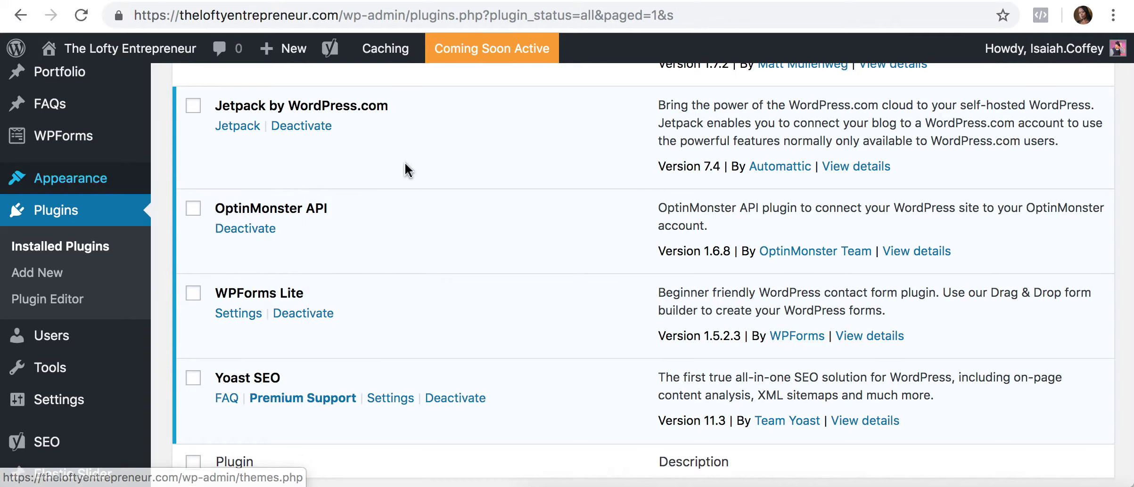
{"action": "scroll", "coordinate": [405, 169], "scroll_direction": "up", "scroll_amount": 5}
{"action": "scroll", "coordinate": [405, 169], "scroll_direction": "up", "scroll_amount": 5}
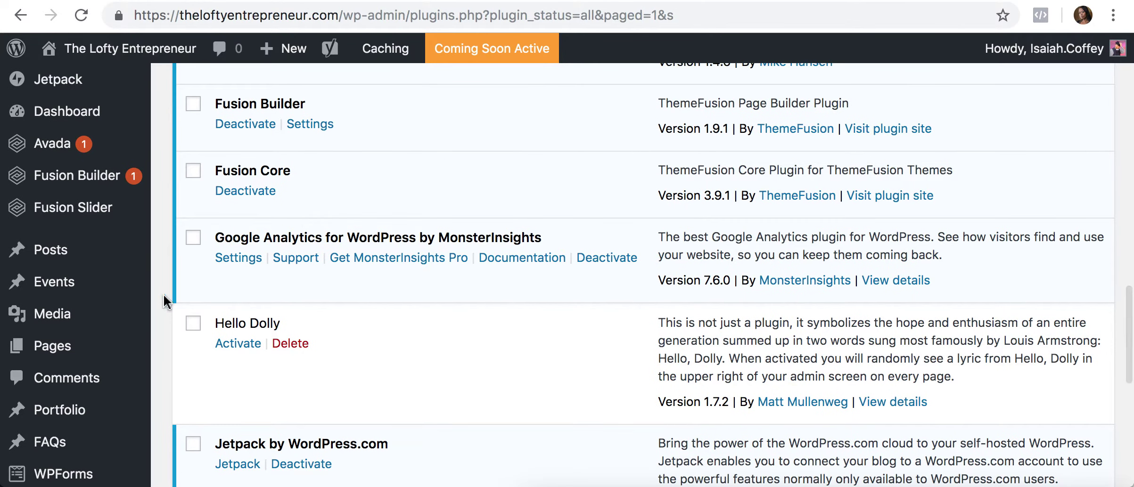
Start a new post and enter "Test" as its title.
{"action": "mouse_move", "coordinate": [61, 351]}
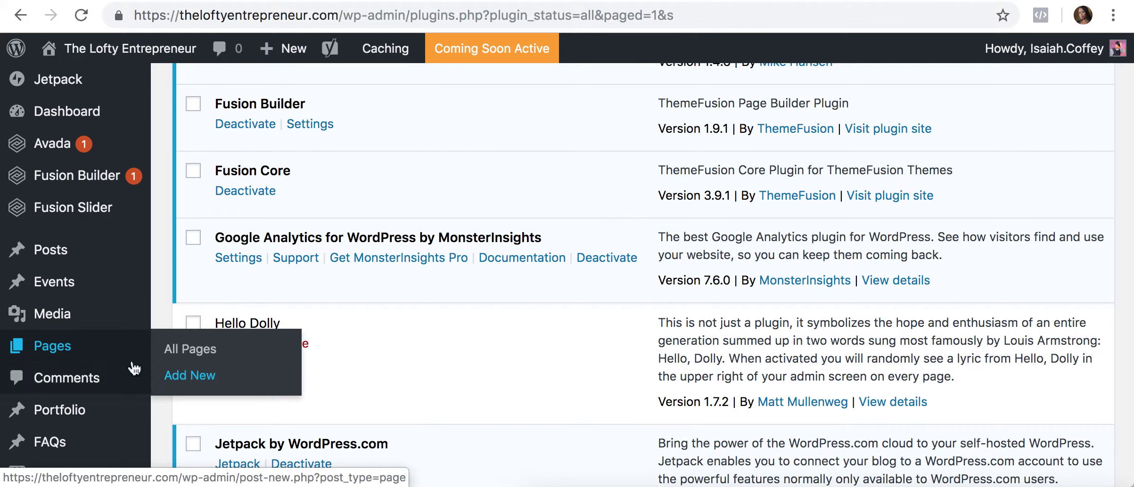
{"action": "mouse_move", "coordinate": [46, 258]}
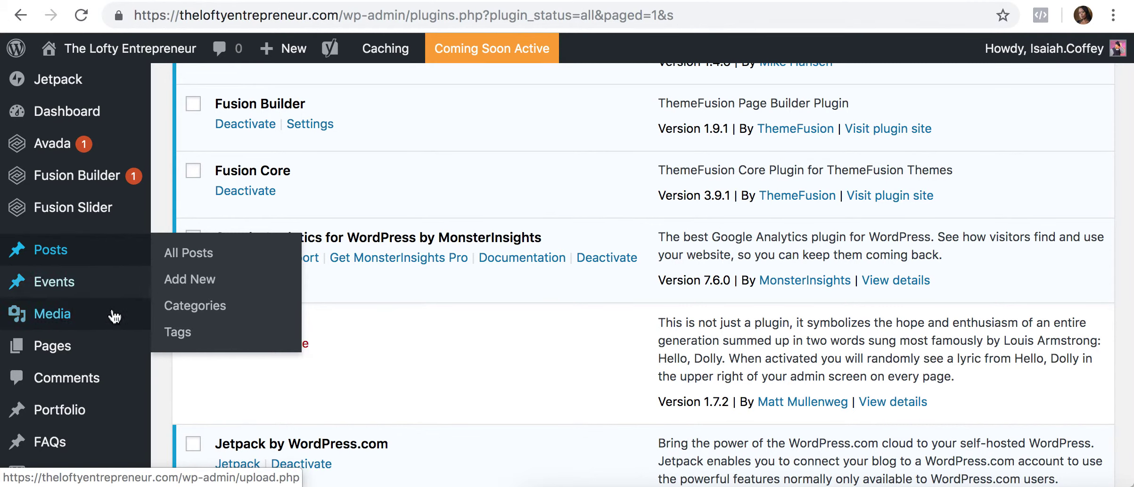
{"action": "mouse_move", "coordinate": [111, 351]}
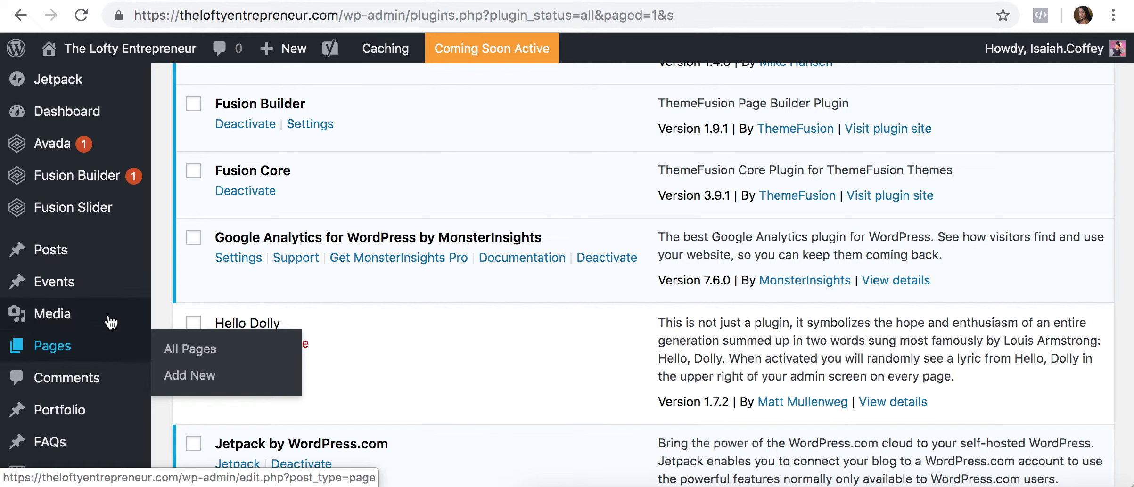
{"action": "mouse_move", "coordinate": [107, 258]}
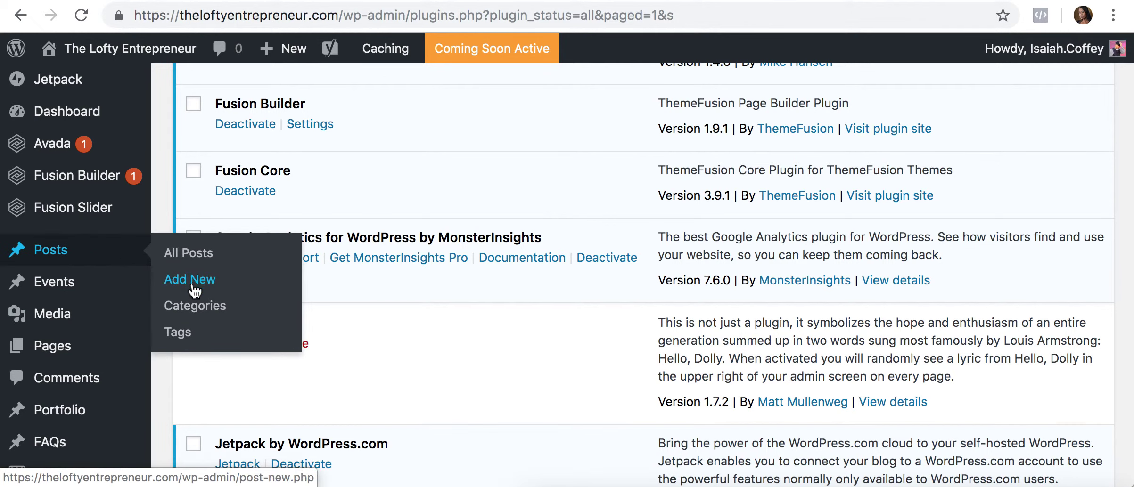
{"action": "left_click", "coordinate": [195, 281]}
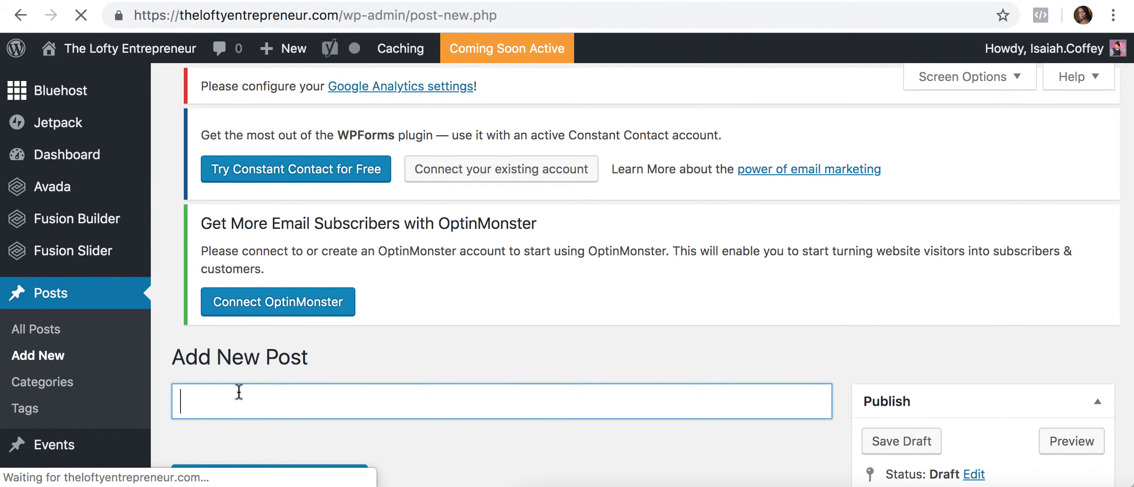
{"action": "type", "text": "Test"}
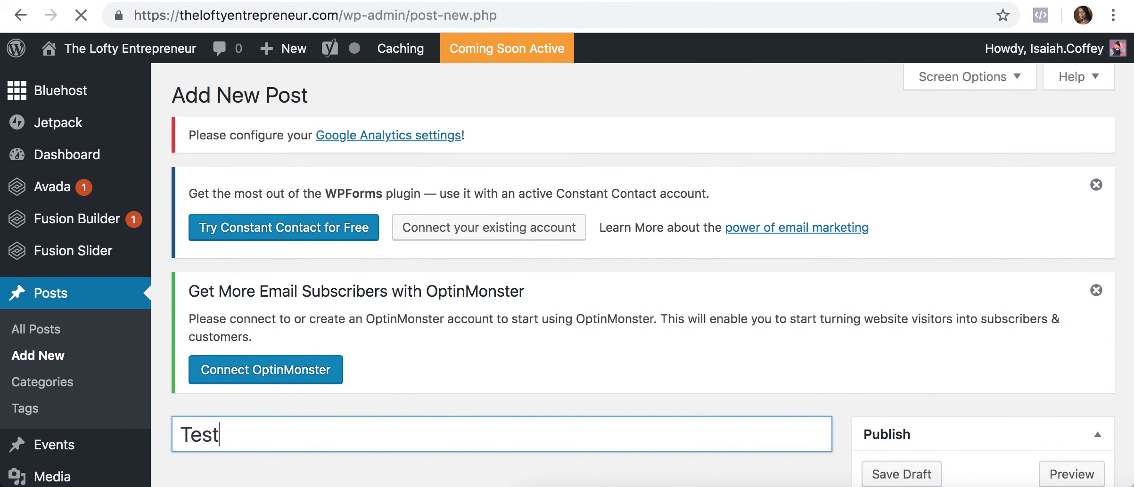
Write "post text." as the body of the Test post.
{"action": "scroll", "coordinate": [446, 375], "scroll_direction": "down", "scroll_amount": 7}
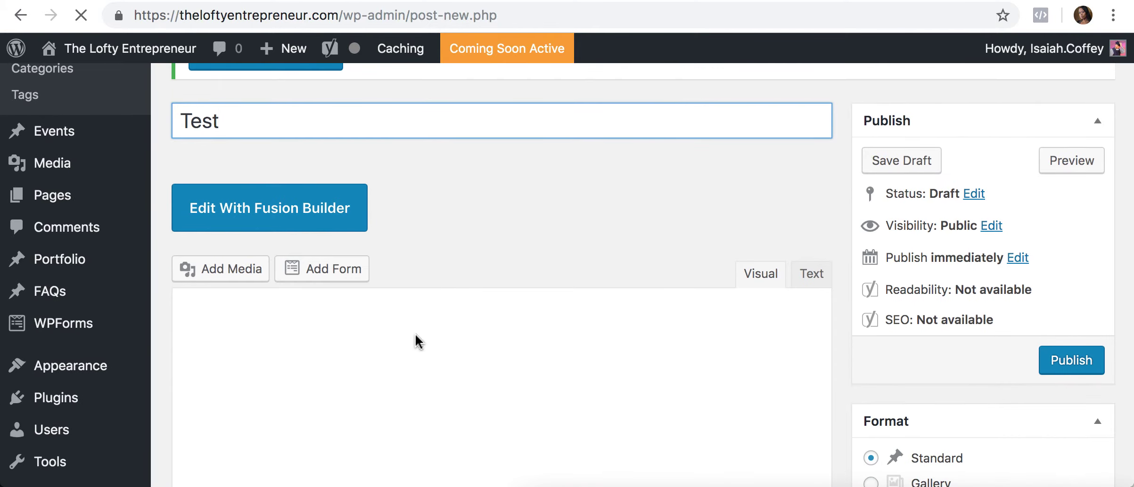
{"action": "left_click", "coordinate": [418, 342]}
{"action": "type", "text": "pos"}
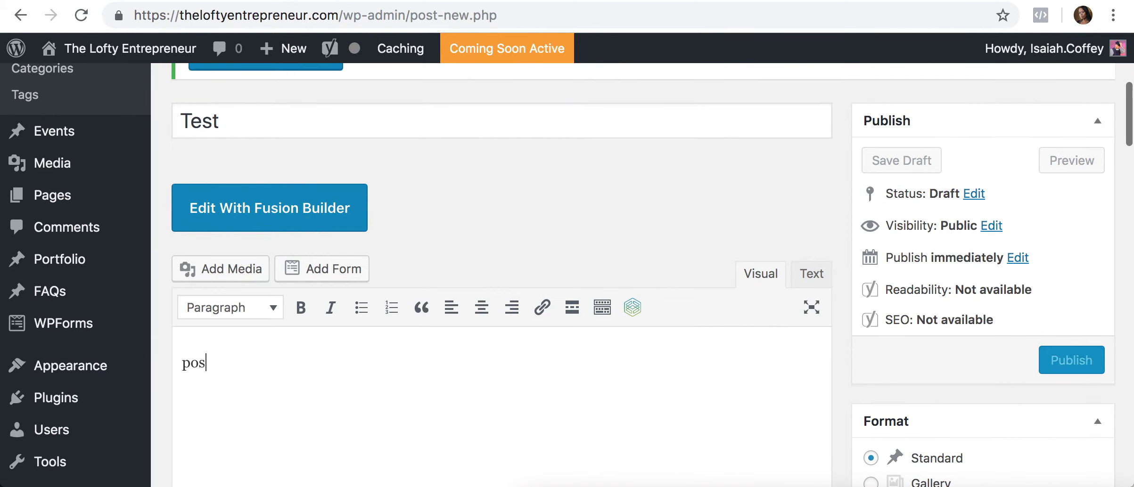
{"action": "type", "text": "t tes"}
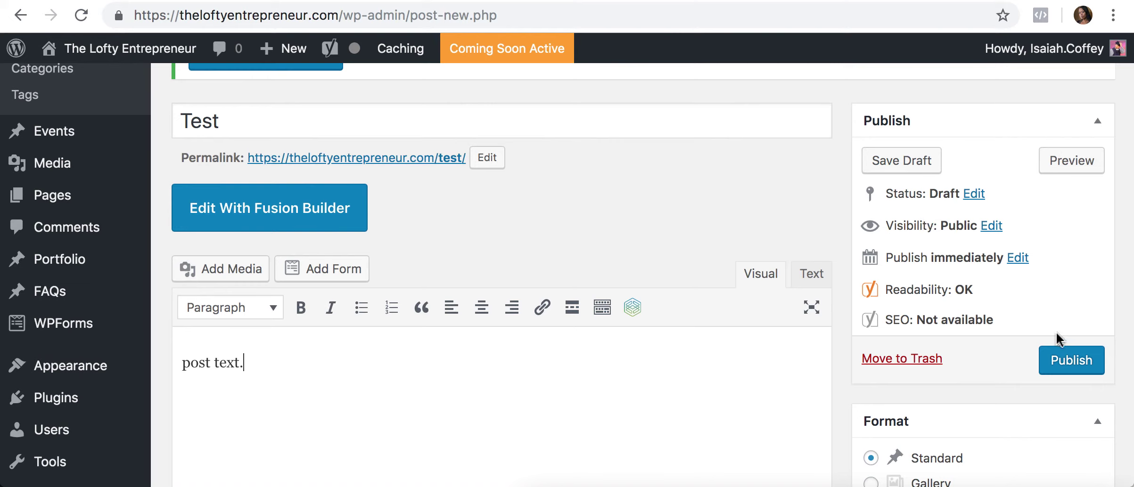
Examine the new post's format, category and tag options and the Yoast SEO snippet preview below the editor.
{"action": "scroll", "coordinate": [959, 377], "scroll_direction": "down", "scroll_amount": 3}
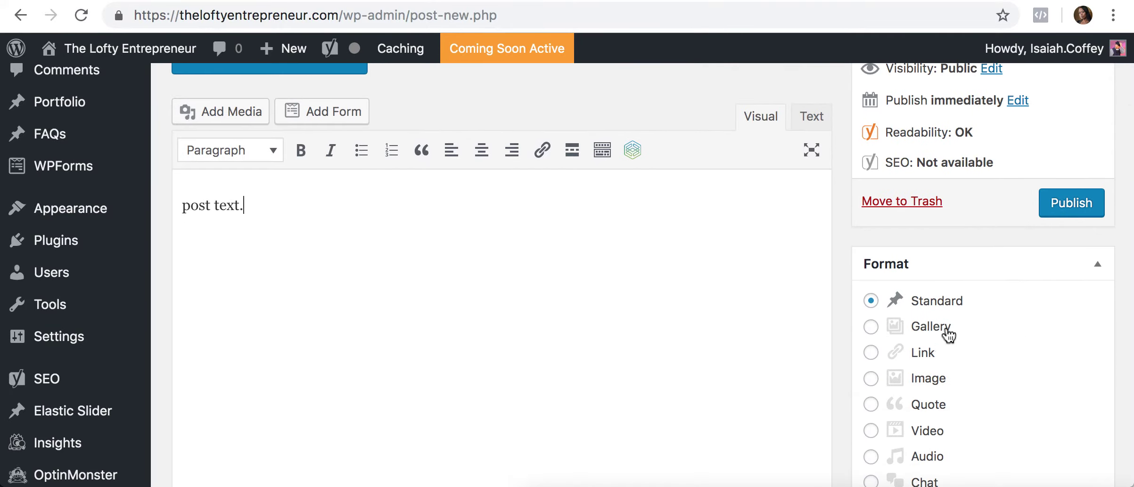
{"action": "scroll", "coordinate": [953, 432], "scroll_direction": "down", "scroll_amount": 2}
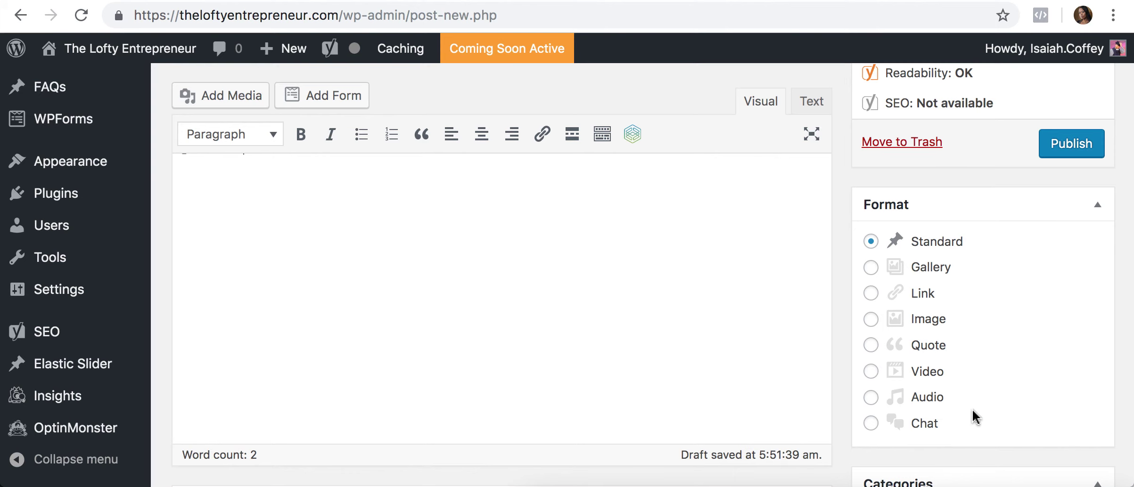
{"action": "scroll", "coordinate": [975, 417], "scroll_direction": "down", "scroll_amount": 2}
{"action": "scroll", "coordinate": [974, 417], "scroll_direction": "down", "scroll_amount": 6}
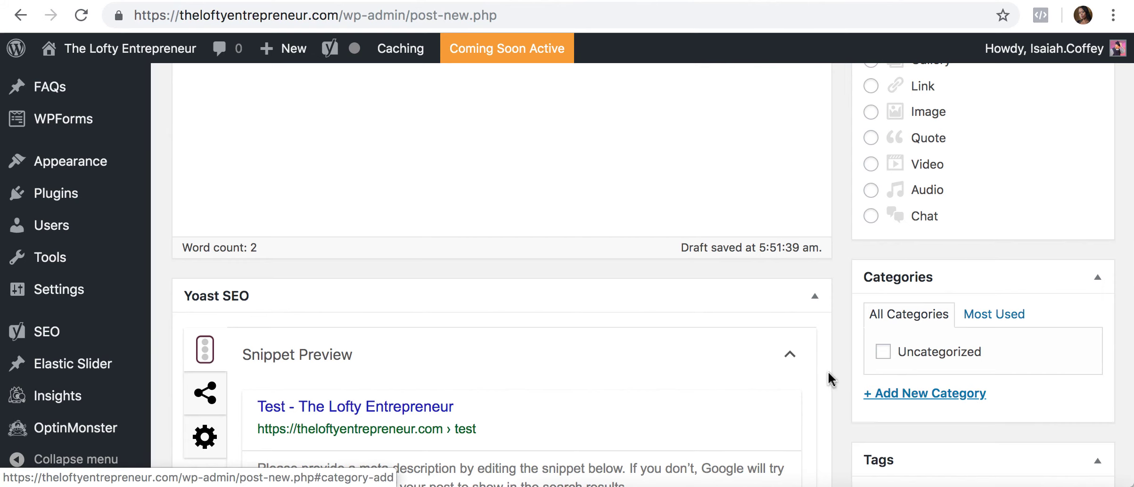
{"action": "scroll", "coordinate": [827, 370], "scroll_direction": "down", "scroll_amount": 4}
{"action": "scroll", "coordinate": [827, 367], "scroll_direction": "down", "scroll_amount": 3}
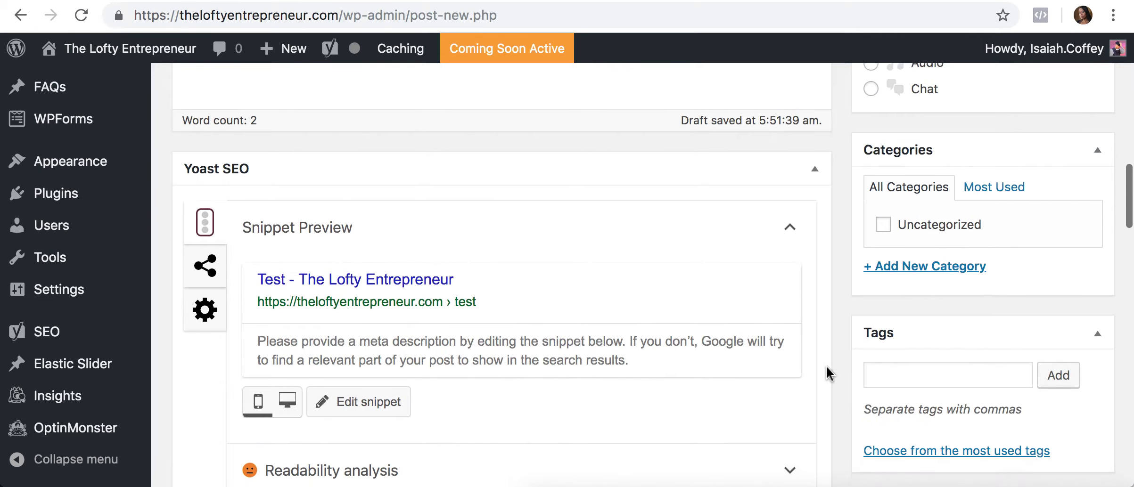
{"action": "scroll", "coordinate": [825, 367], "scroll_direction": "up", "scroll_amount": 2}
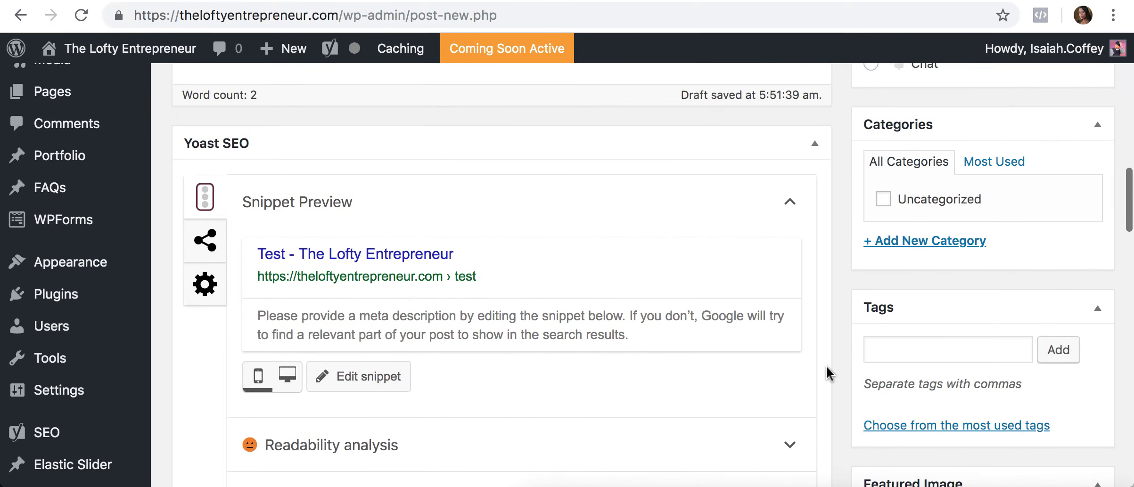